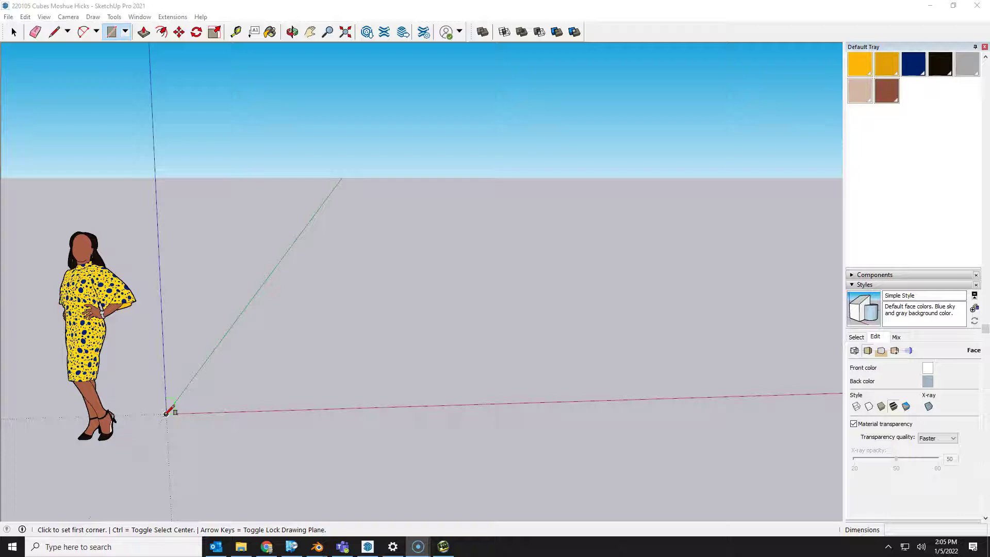
- Draw a 5' × 5' square face on the ground starting at the axis origin
click(166, 414)
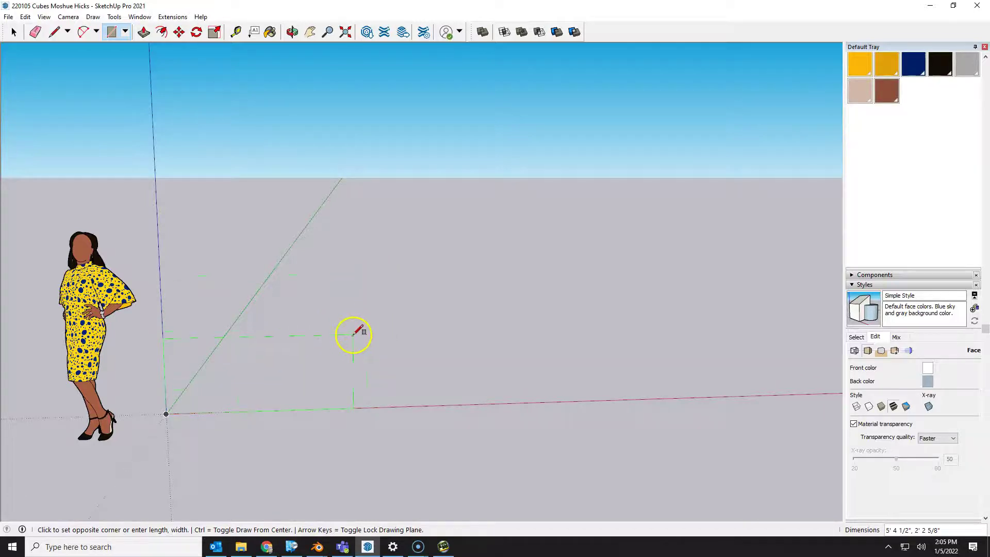
middle_drag(351, 331, 358, 420)
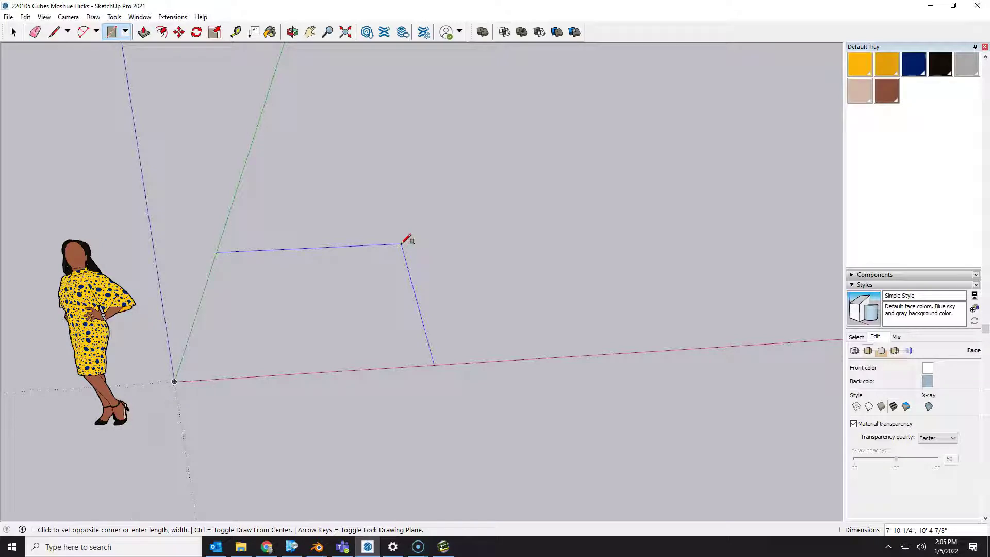
text(5',5)
key(Return)
- Start a Tape Measure reading from the square's corner along its bottom edge
middle_drag(354, 259, 338, 455)
scroll(285, 320, up, 2)
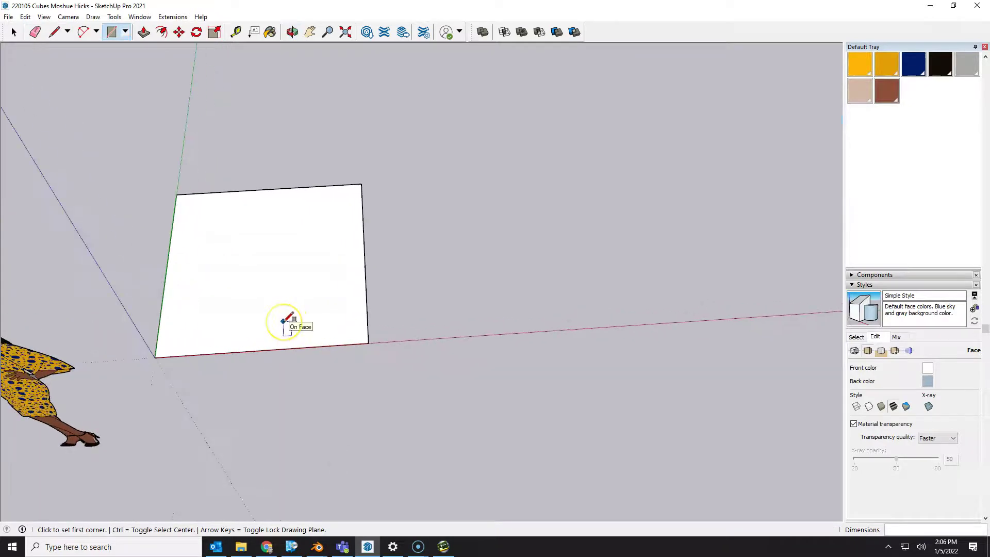
key(t)
click(156, 357)
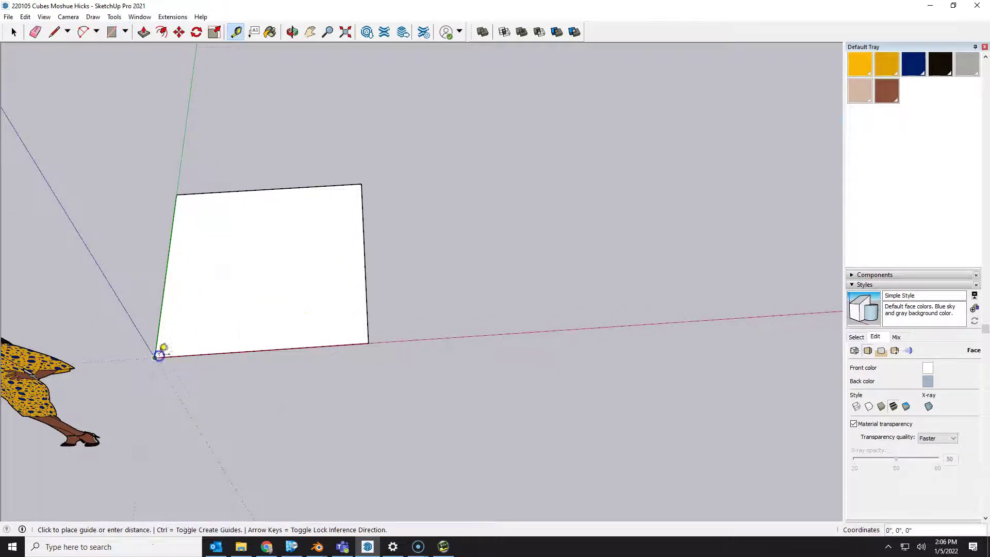
- Finish the edge measurement, then Push/Pull the square up 5' into a cube
click(369, 341)
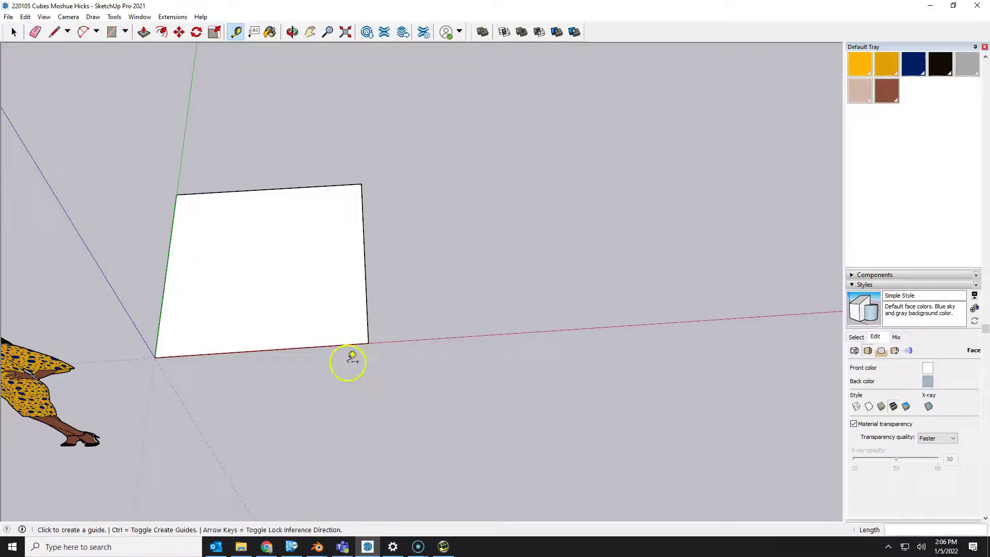
middle_drag(349, 360, 303, 259)
key(p)
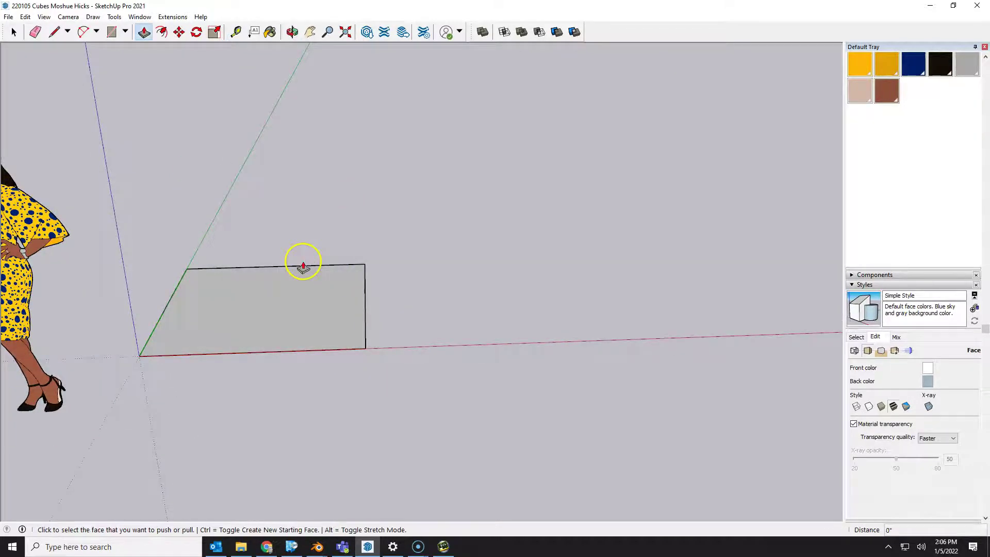
click(230, 310)
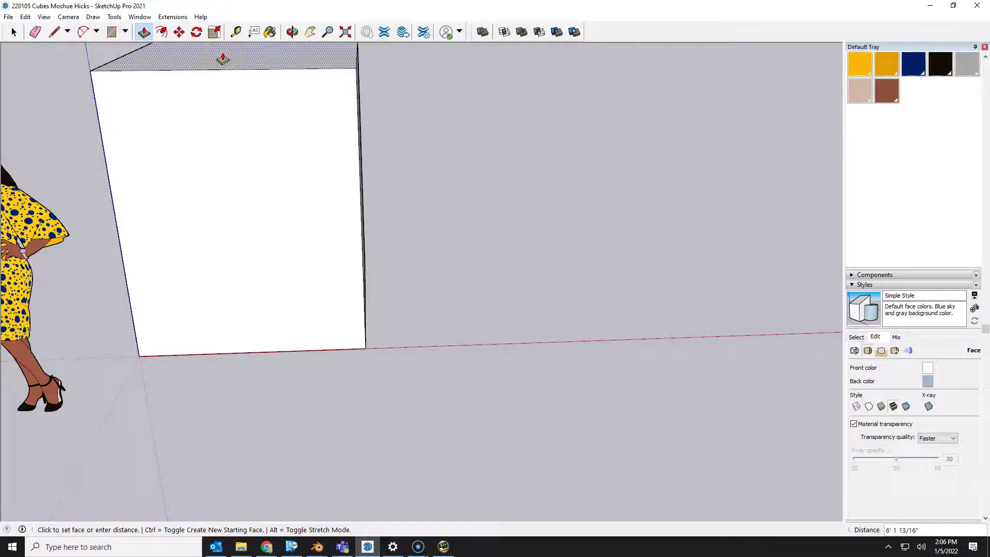
text(5')
key(Return)
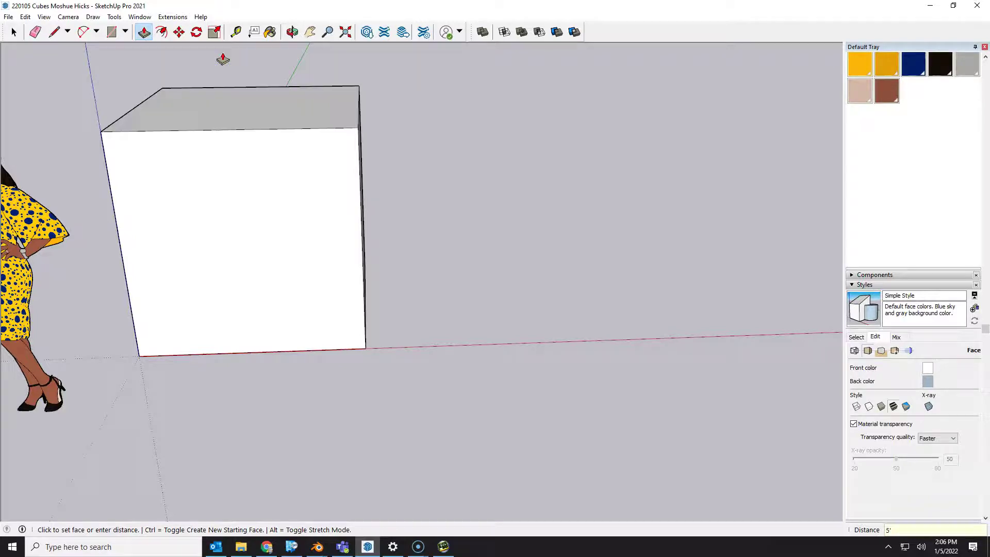
scroll(192, 146, down, 5)
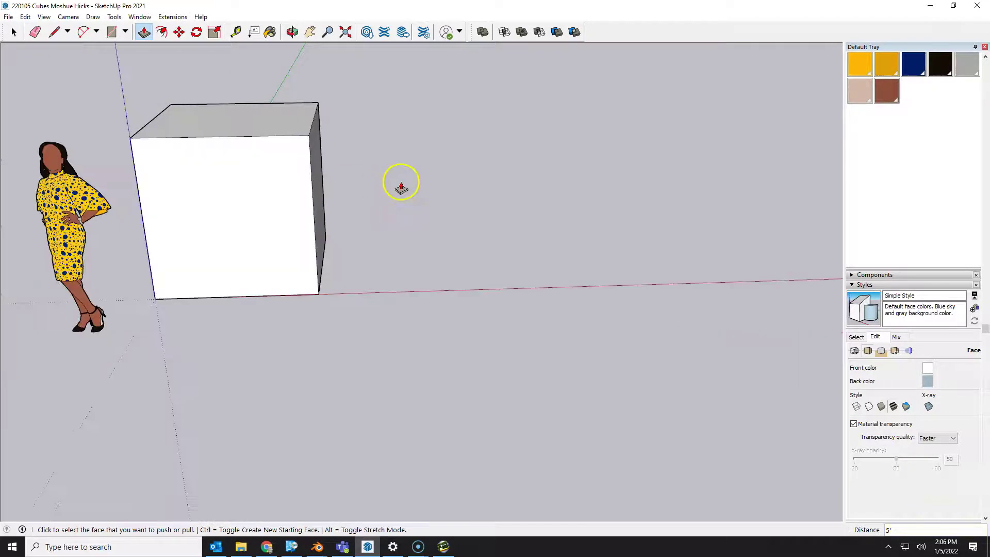
mouse_move(400, 186)
middle_down()
mouse_move(380, 303)
mouse_move(196, 202)
mouse_move(194, 133)
mouse_move(264, 221)
middle_up()
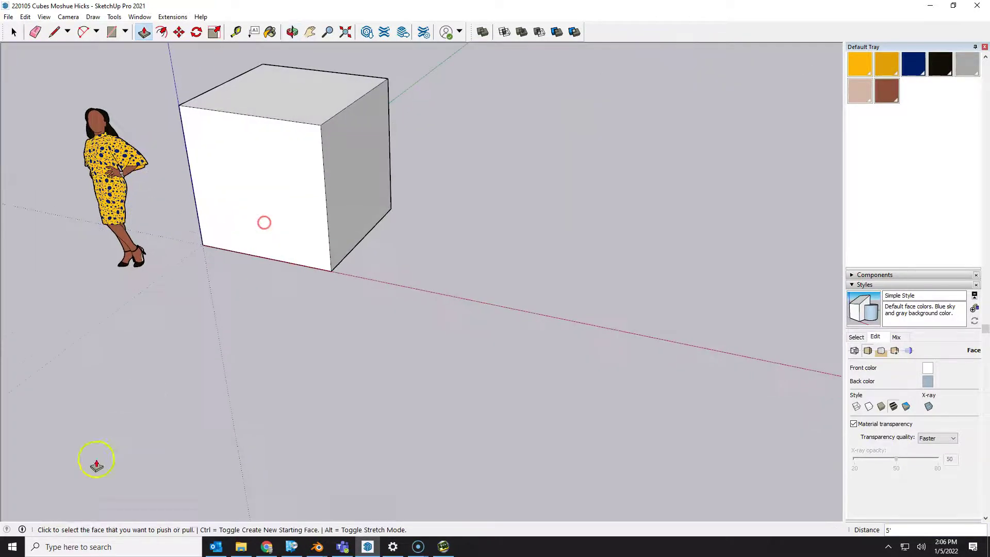
- Draw a 10' × 10' square face from the 5-foot cube's bottom corner
middle_drag(254, 384, 391, 358)
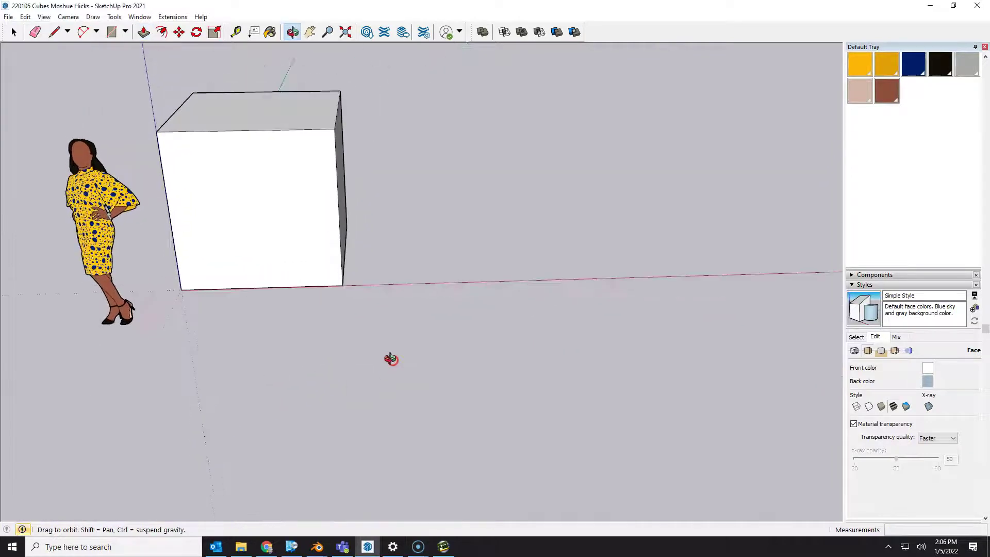
middle_drag(460, 324, 317, 376)
click(268, 372)
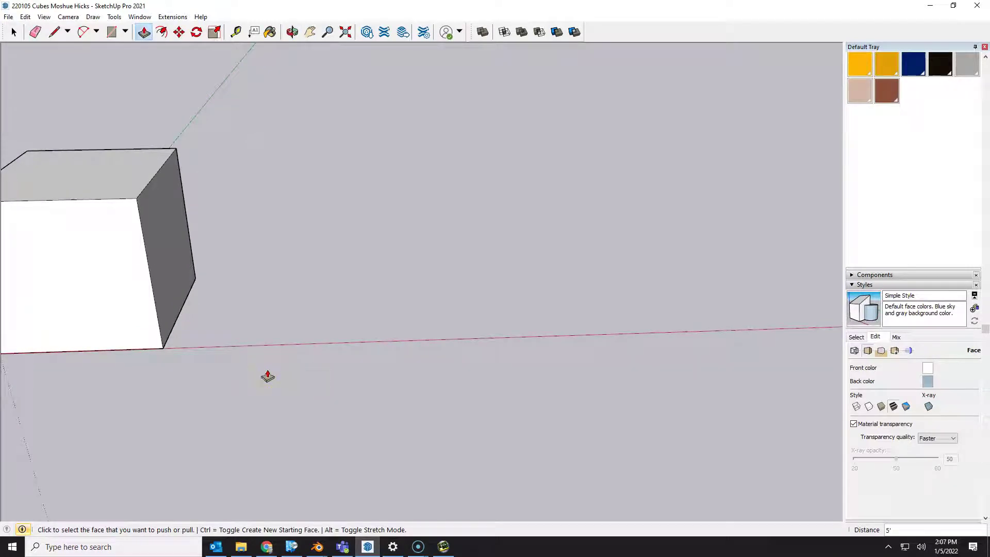
click(257, 372)
click(157, 333)
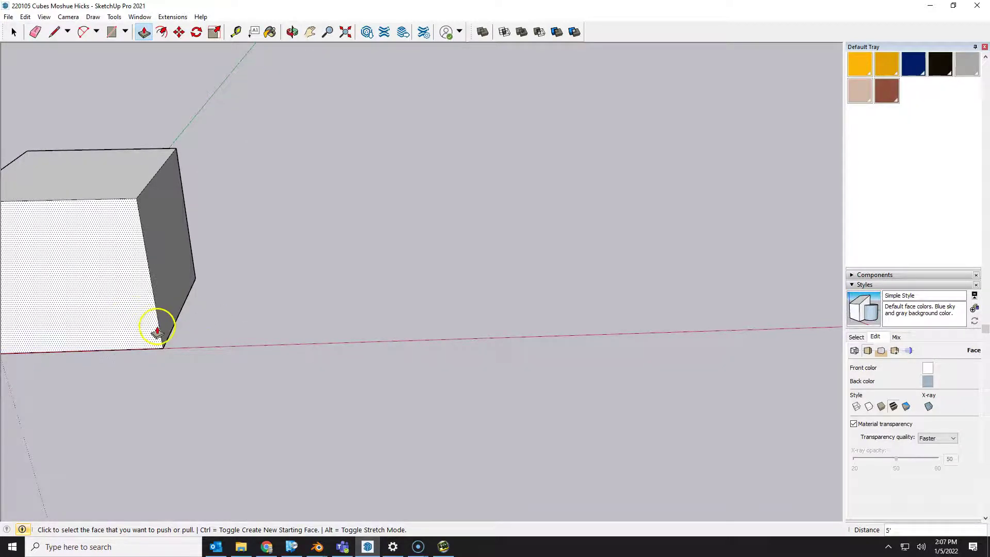
key(r)
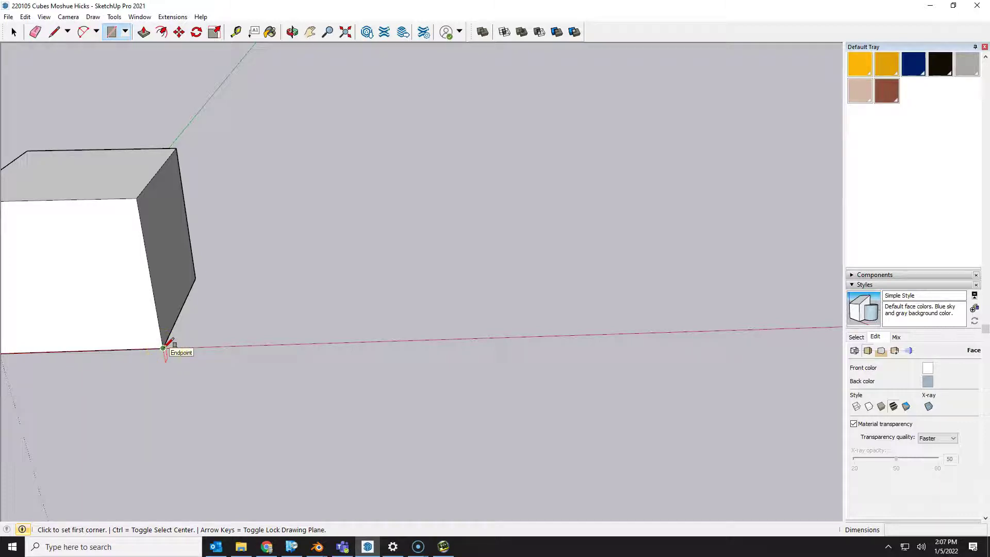
drag(164, 347, 282, 345)
click(431, 202)
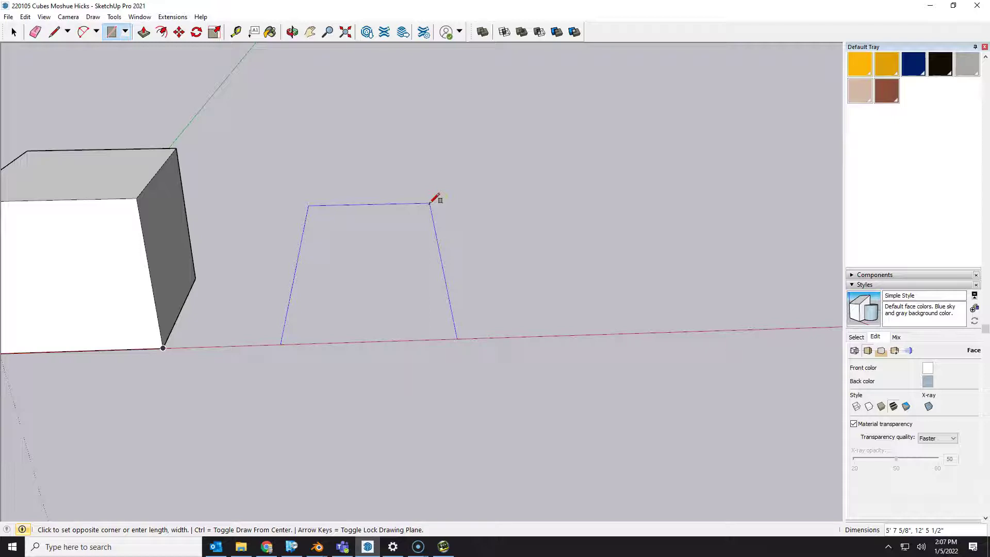
text(10',10)
text(20")
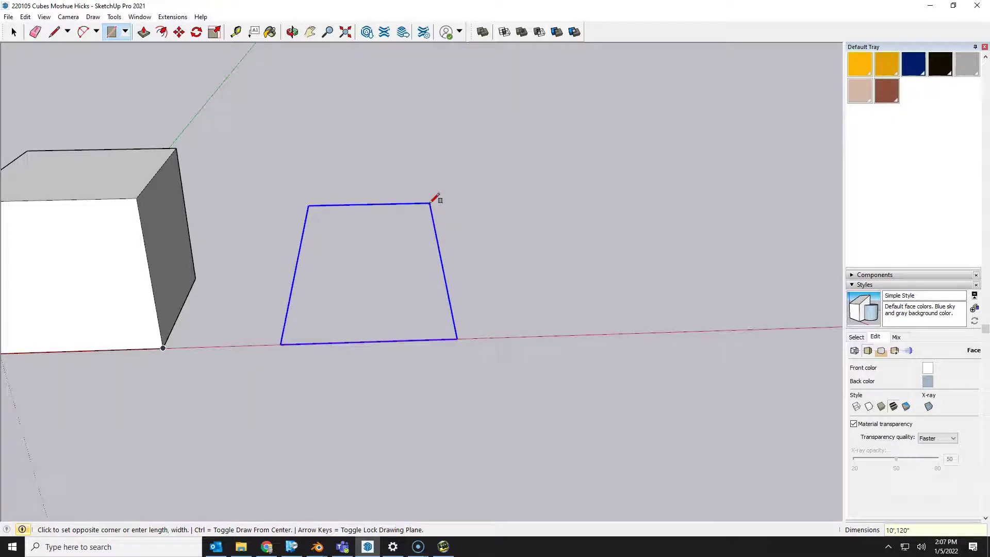
key(Return)
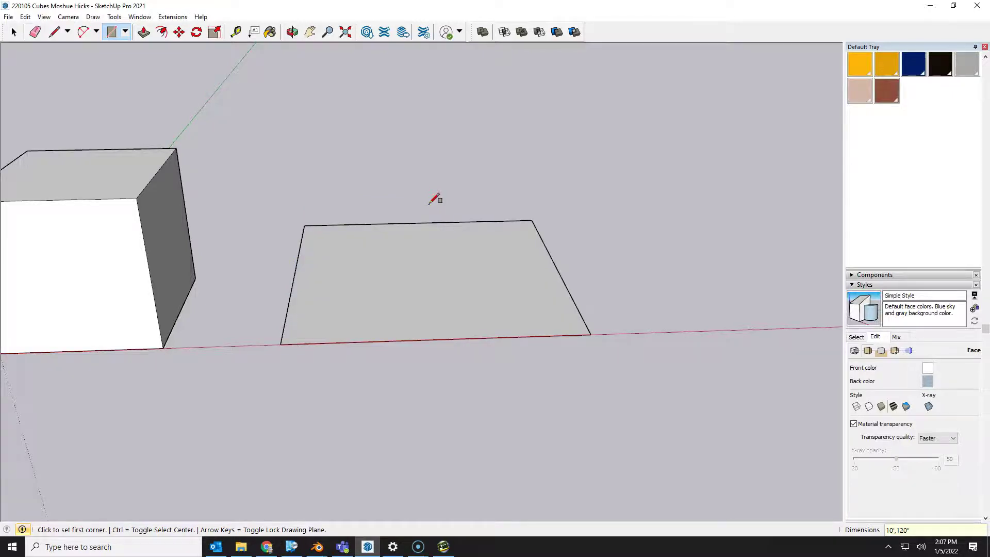
middle_drag(434, 199, 376, 321)
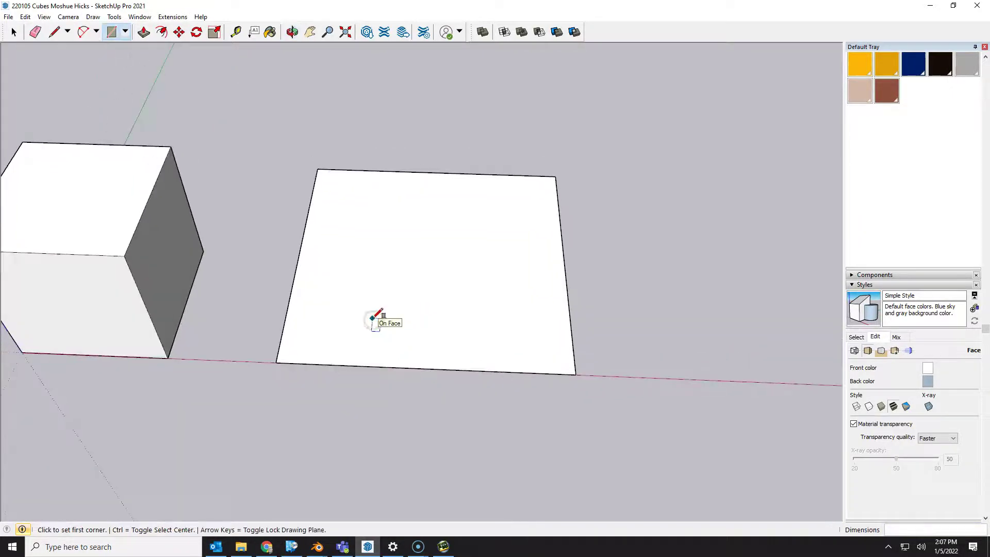
- Push/Pull the 10-foot face up 10' into a cube
key(p)
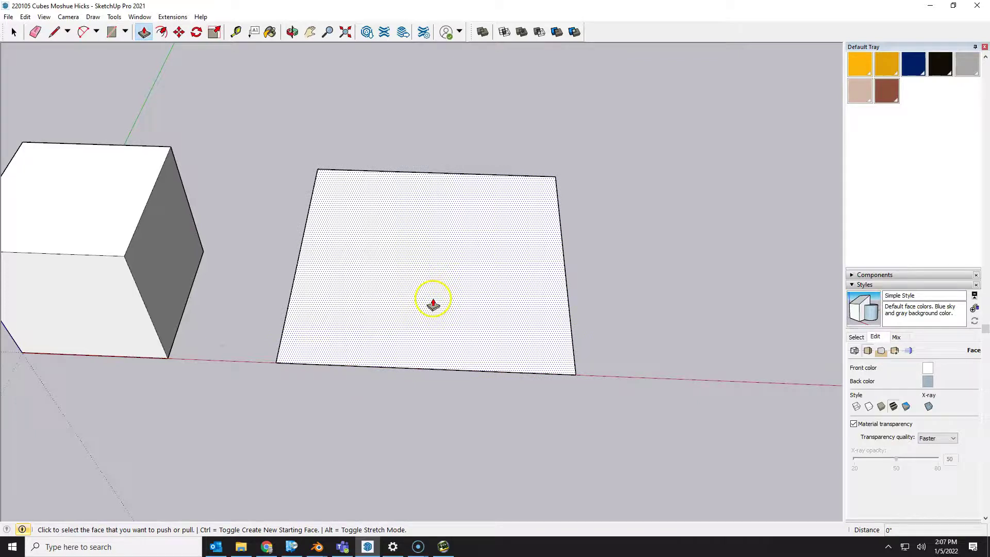
click(433, 304)
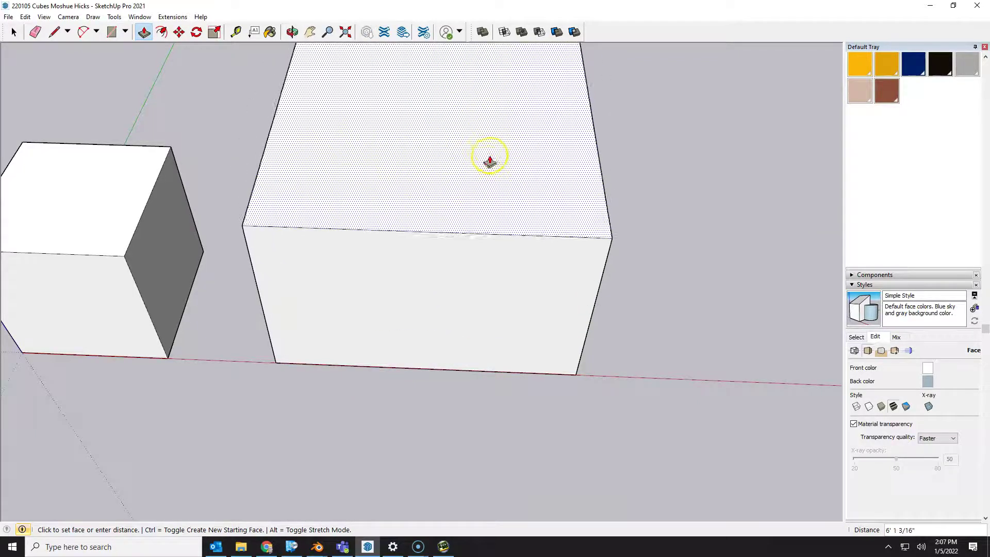
text(10)
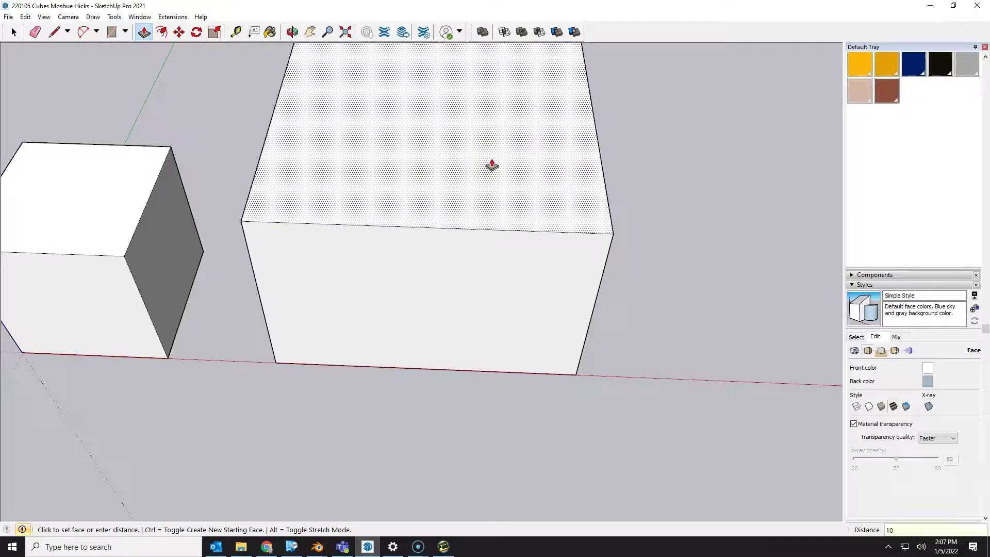
click(524, 152)
scroll(570, 248, down, 3)
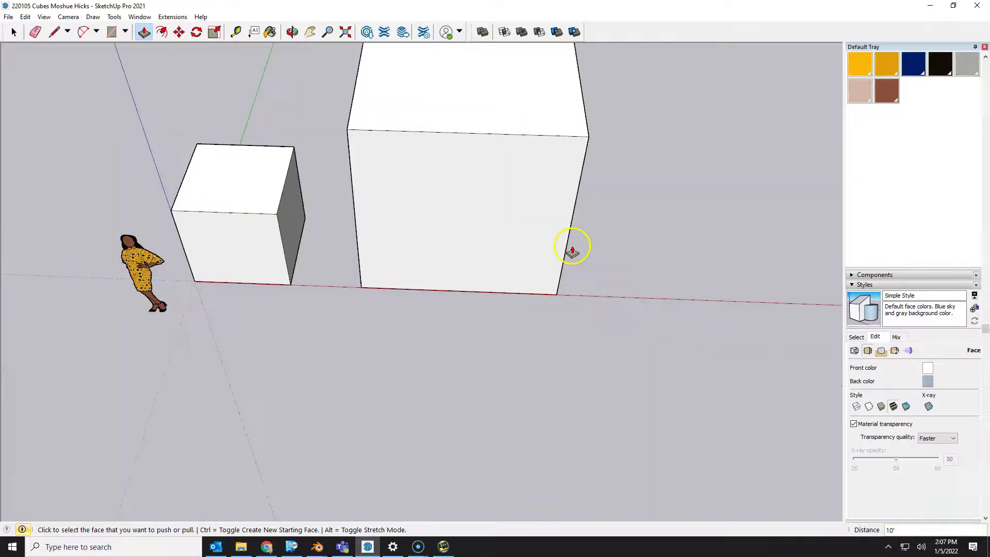
shift+middle_drag(571, 248, 298, 365)
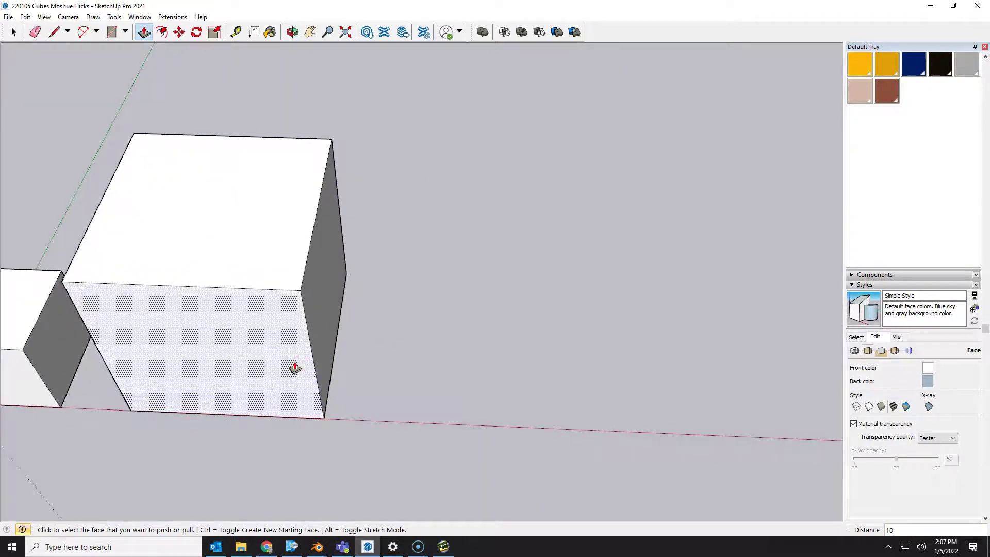
- Draw a 15' square beside the 10-foot cube and pull it up 15' into a cube
key(r)
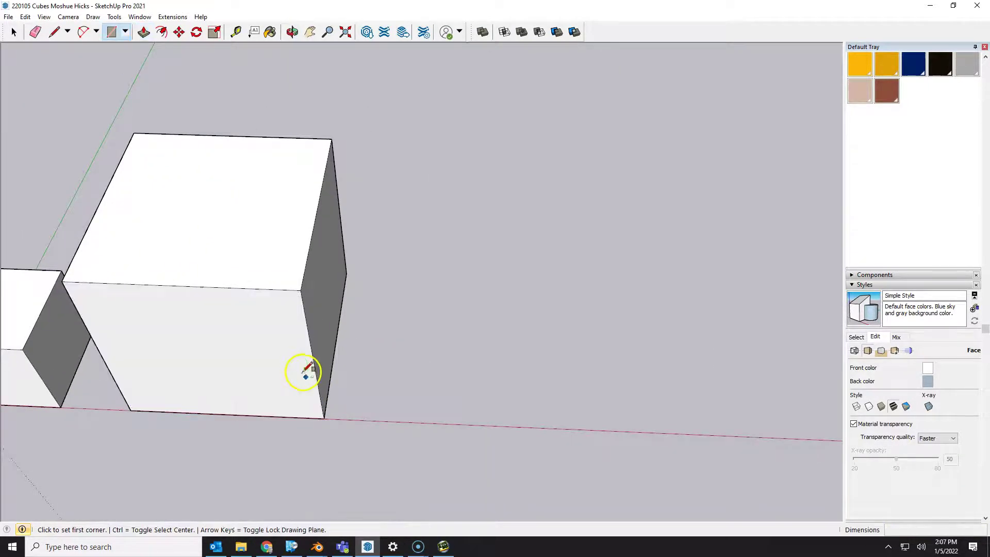
click(323, 419)
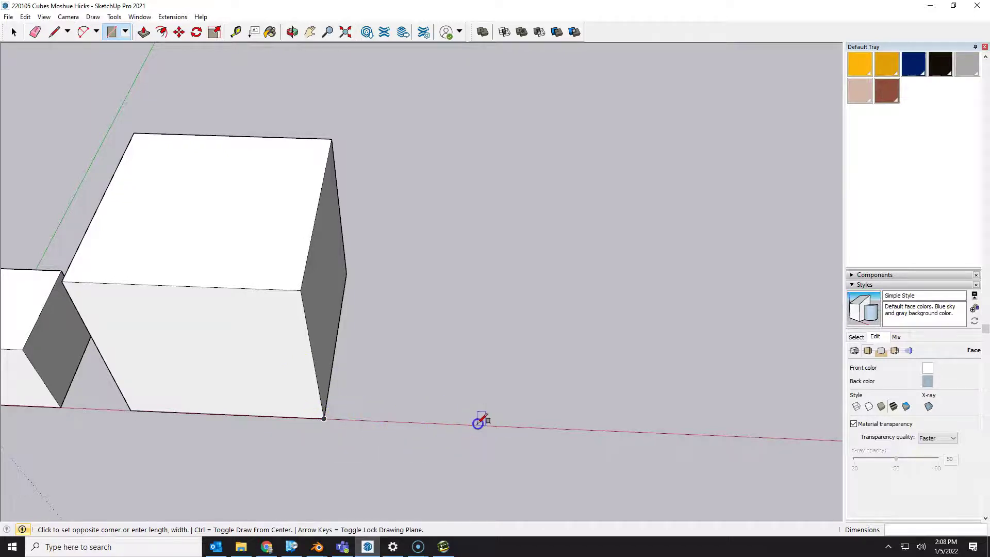
text(1)
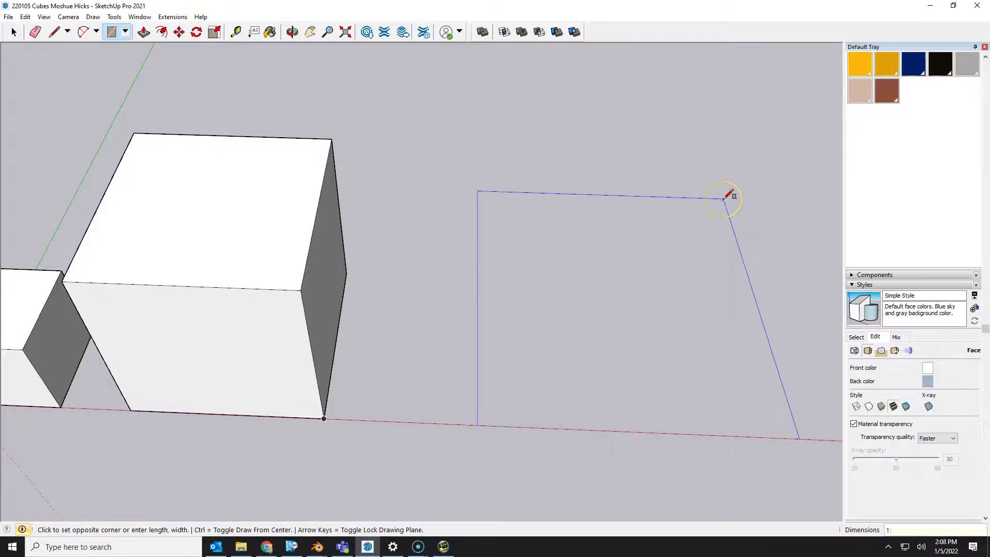
text(5',15)
key(Return)
key(p)
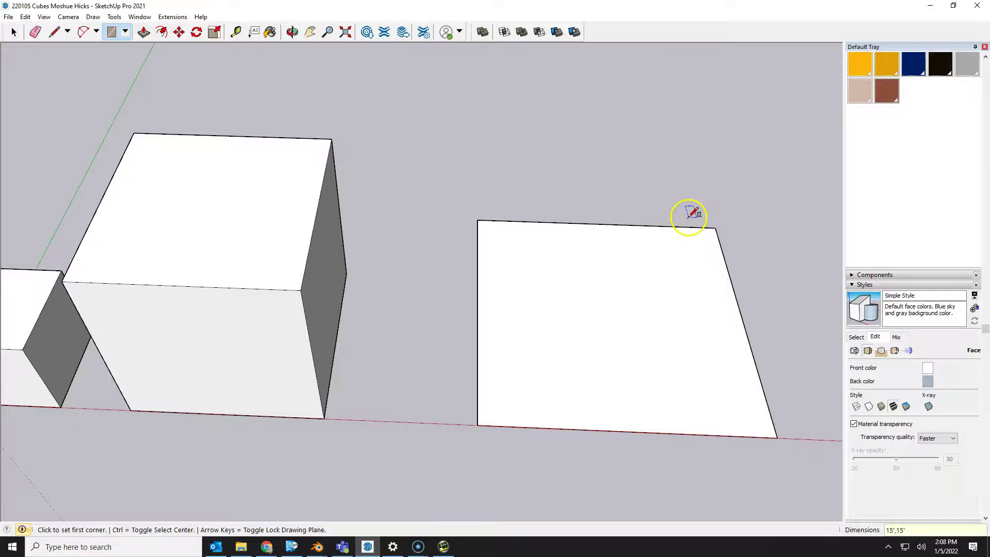
click(633, 288)
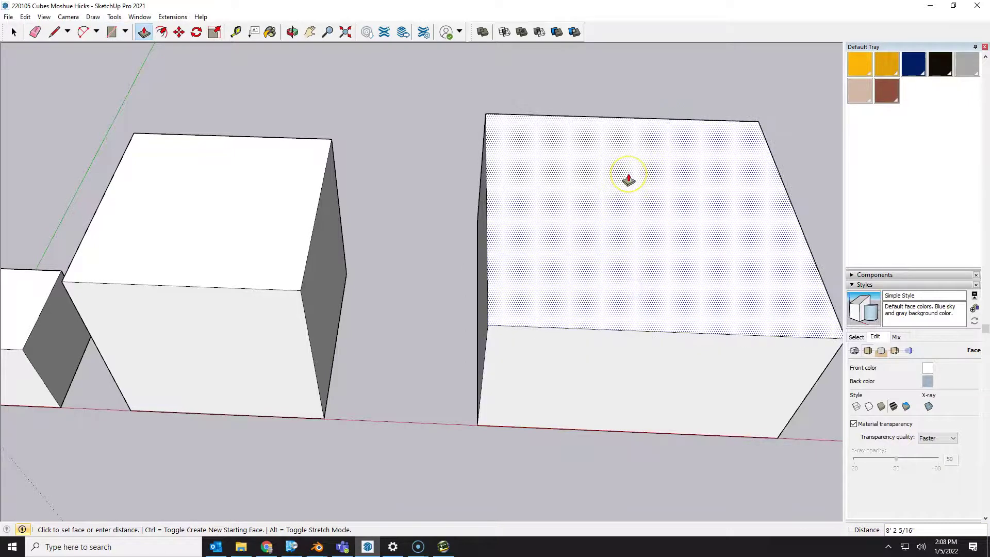
text(15)
key(Return)
middle_drag(575, 221, 365, 366)
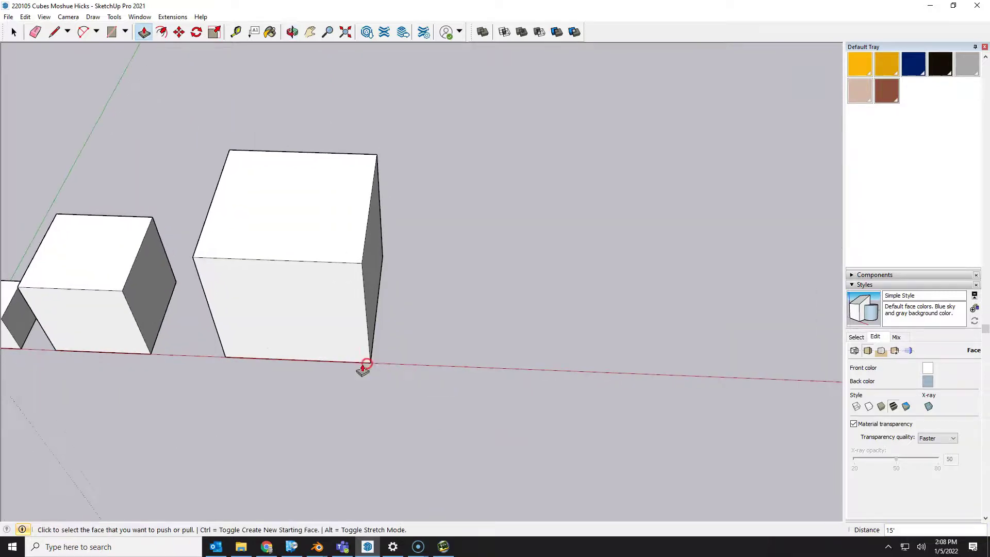
- Draw a 20' × 20' square on the red axis beside the 15-foot cube
key(r)
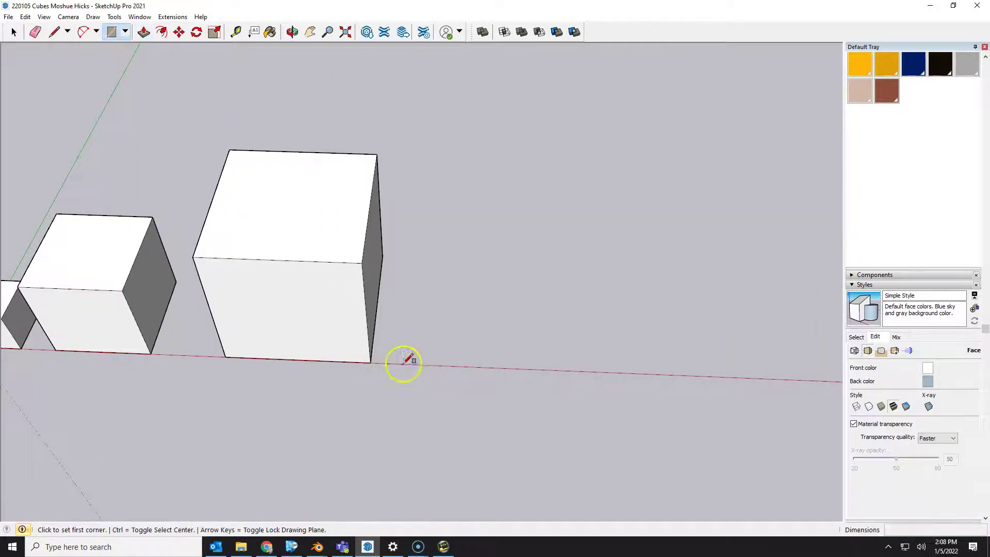
click(466, 366)
key(Escape)
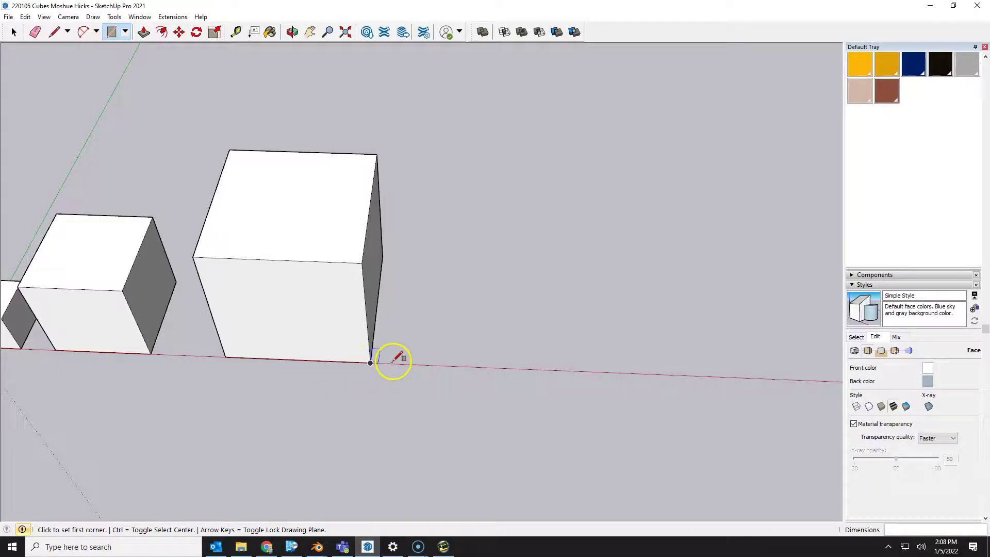
click(482, 366)
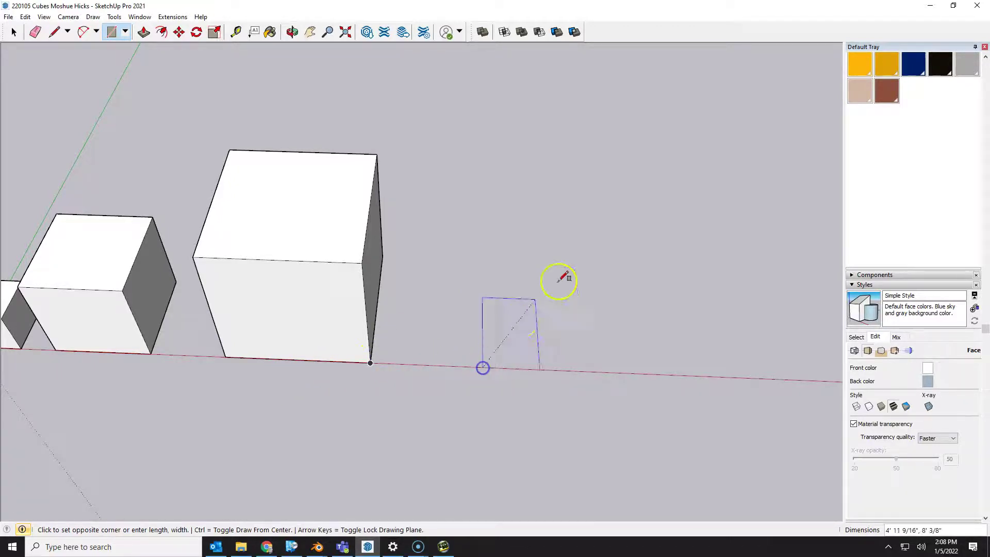
text(20',20)
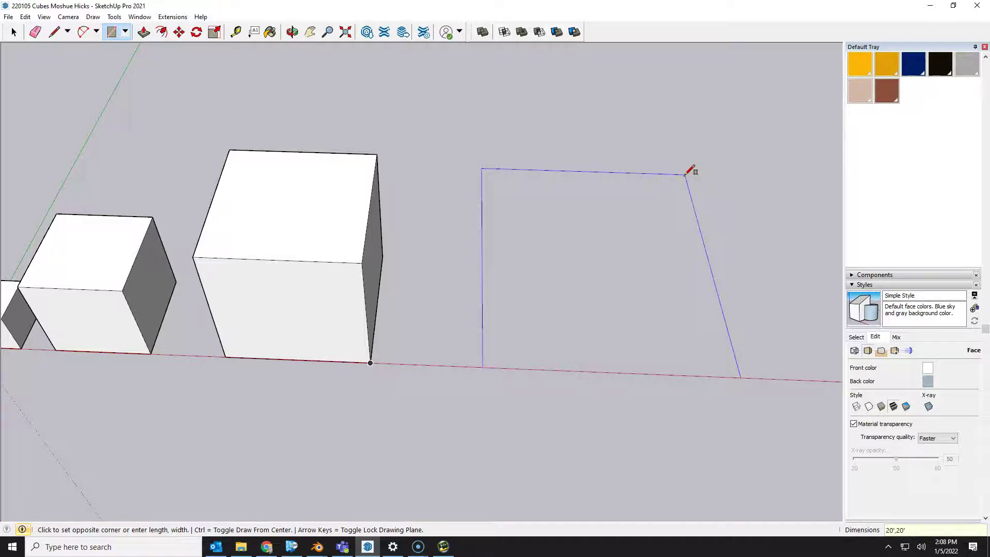
key(Return)
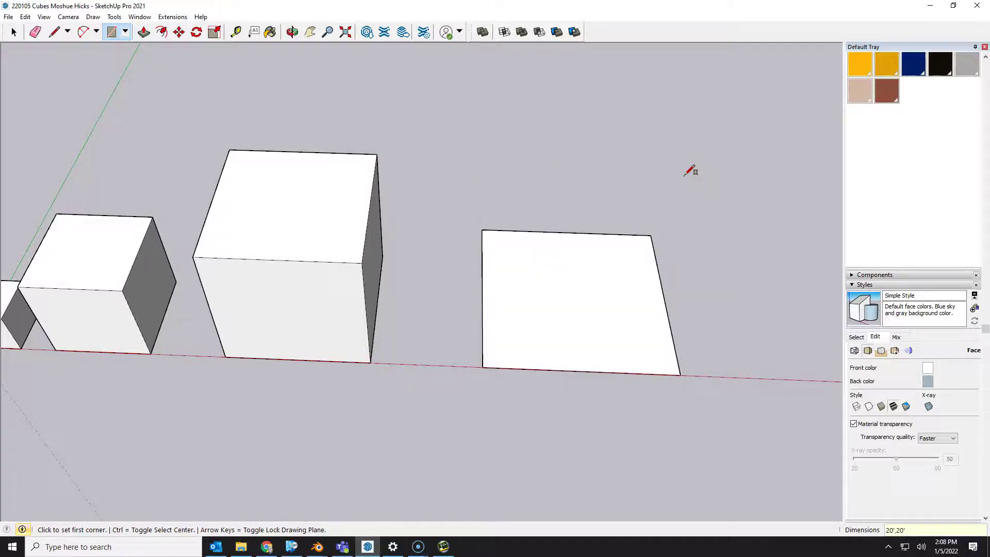
- Push/Pull the 20-foot square up 20' to form the largest cube
key(p)
click(576, 308)
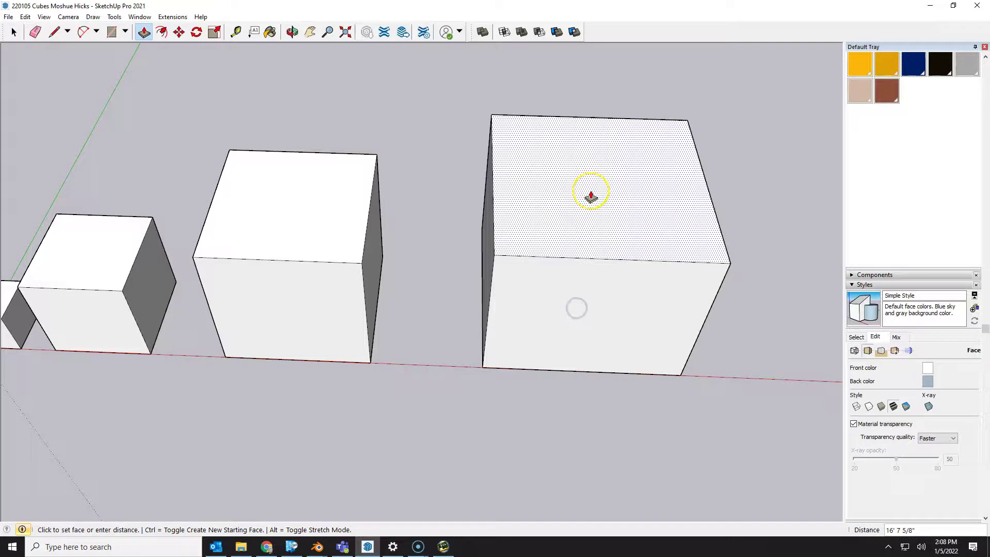
text(20)
key(Return)
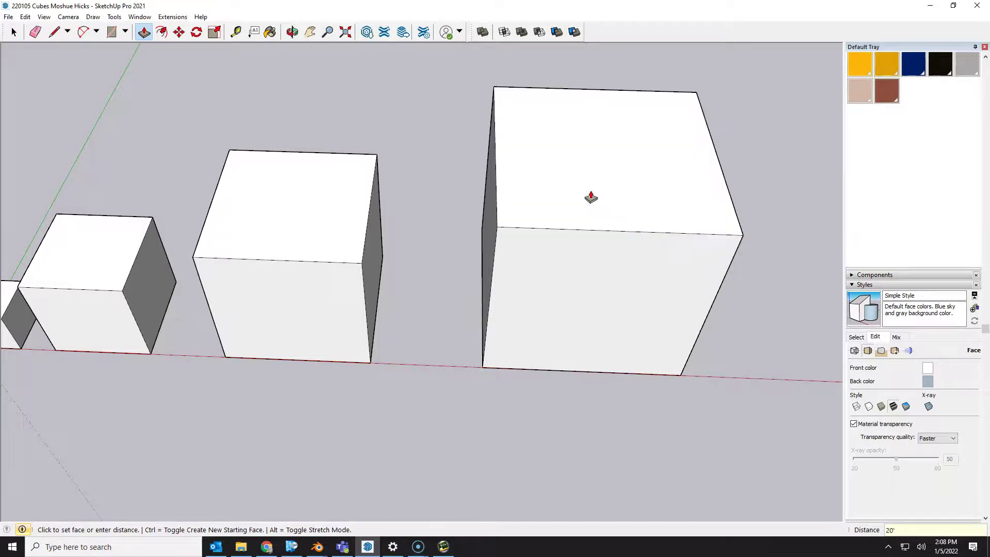
scroll(413, 273, down, 3)
middle_drag(412, 272, 491, 303)
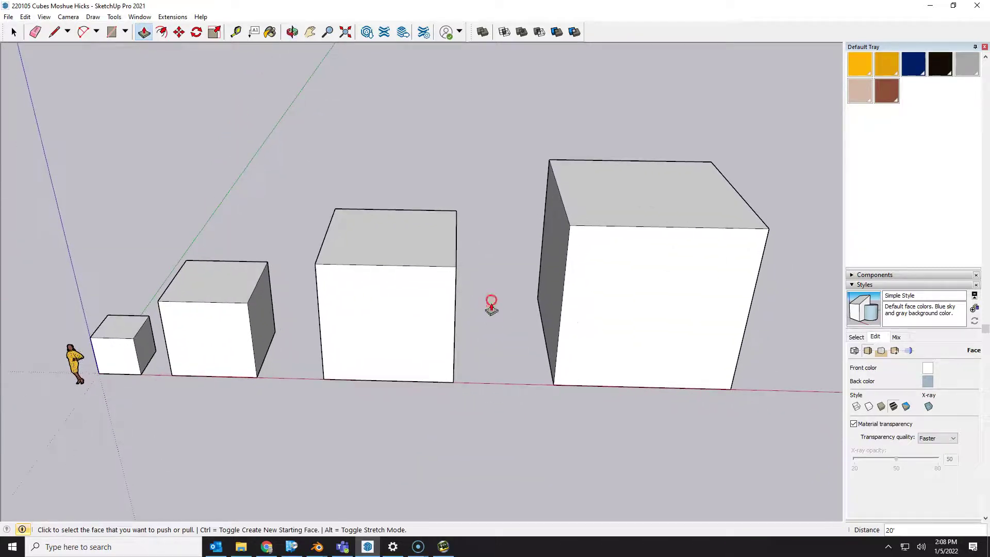
- Select the whole 20-foot cube and make it a group
click(380, 361)
key(space)
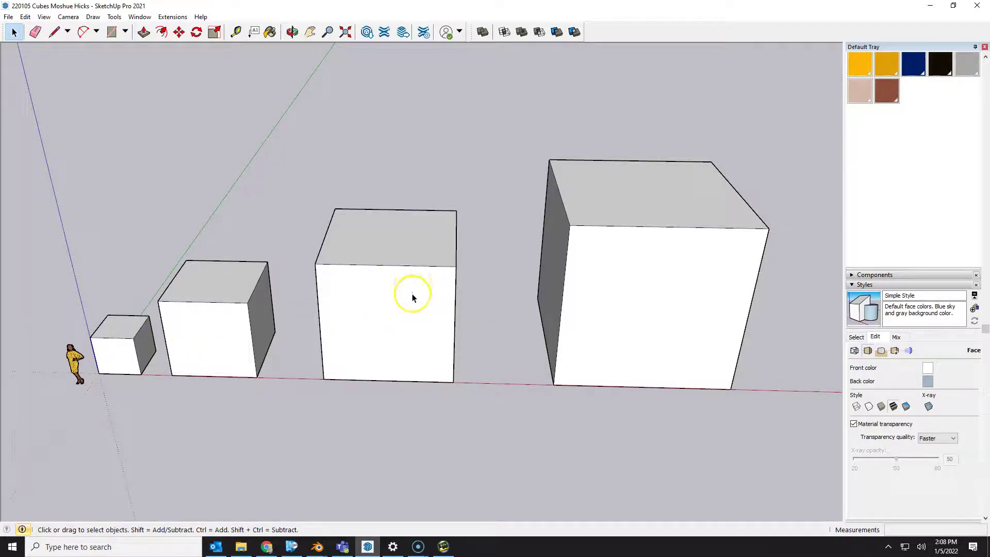
click(406, 237)
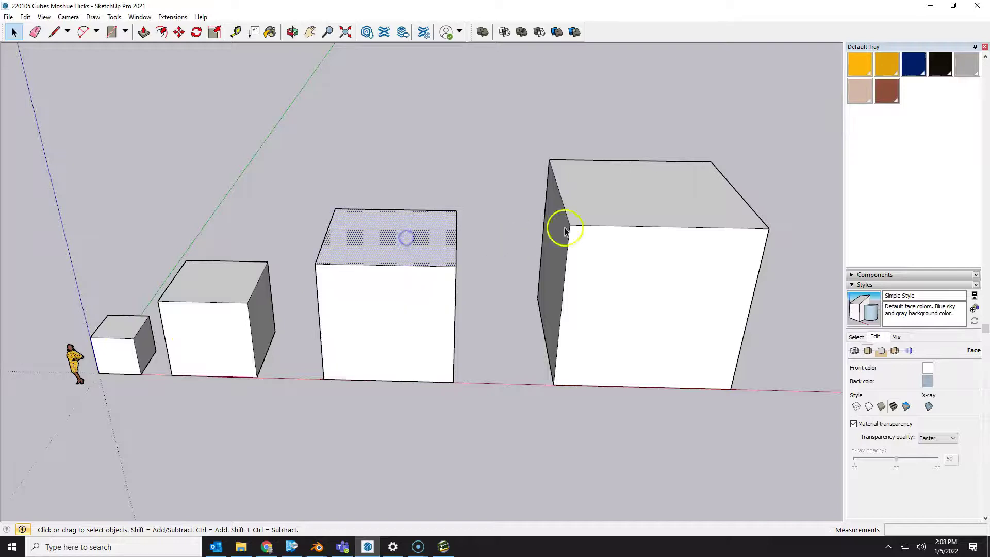
click(595, 205)
click(635, 279)
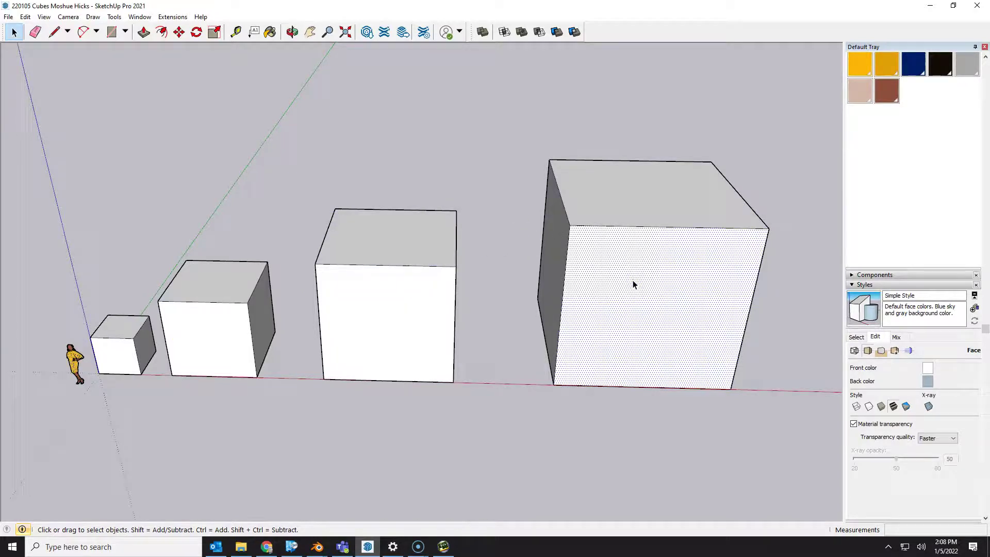
middle_drag(623, 312, 402, 298)
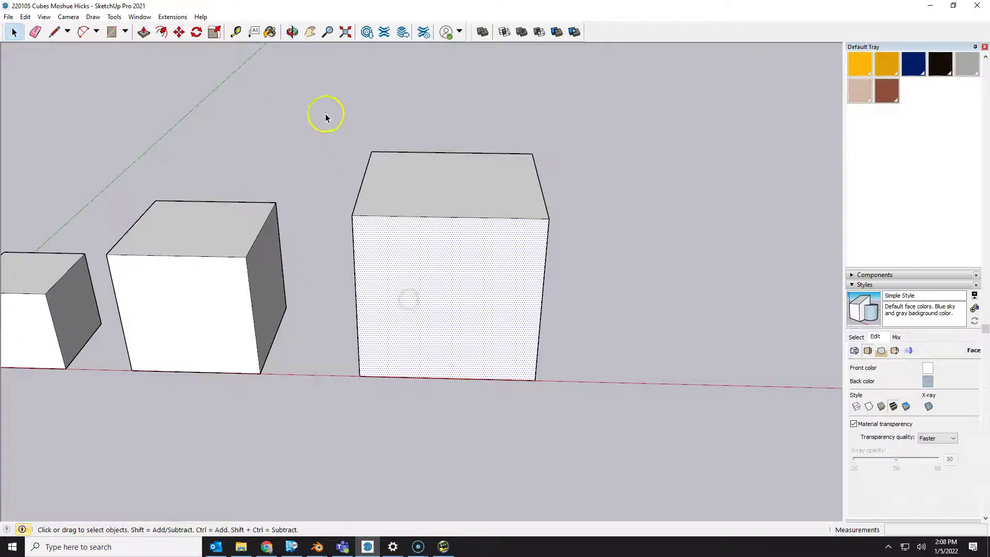
drag(372, 174, 601, 450)
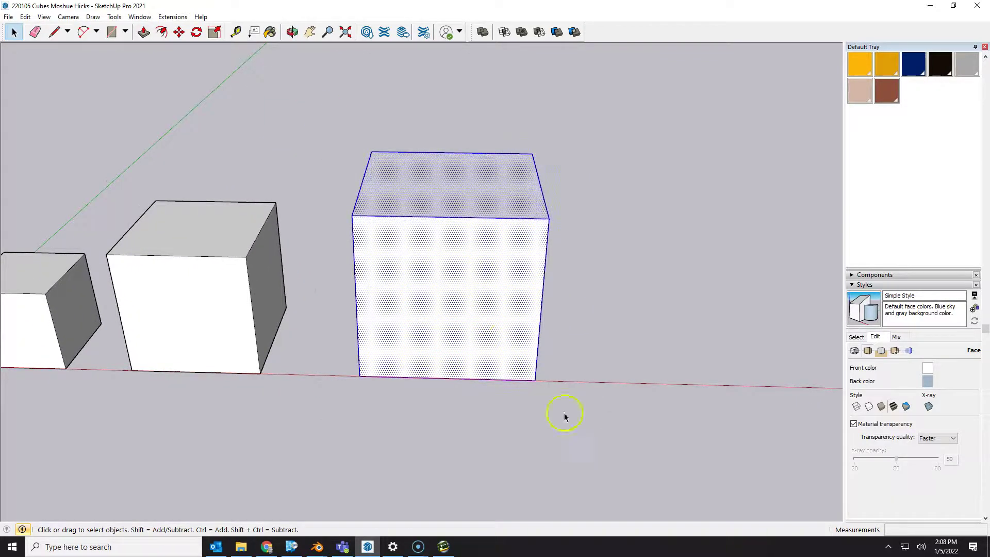
right_click(464, 288)
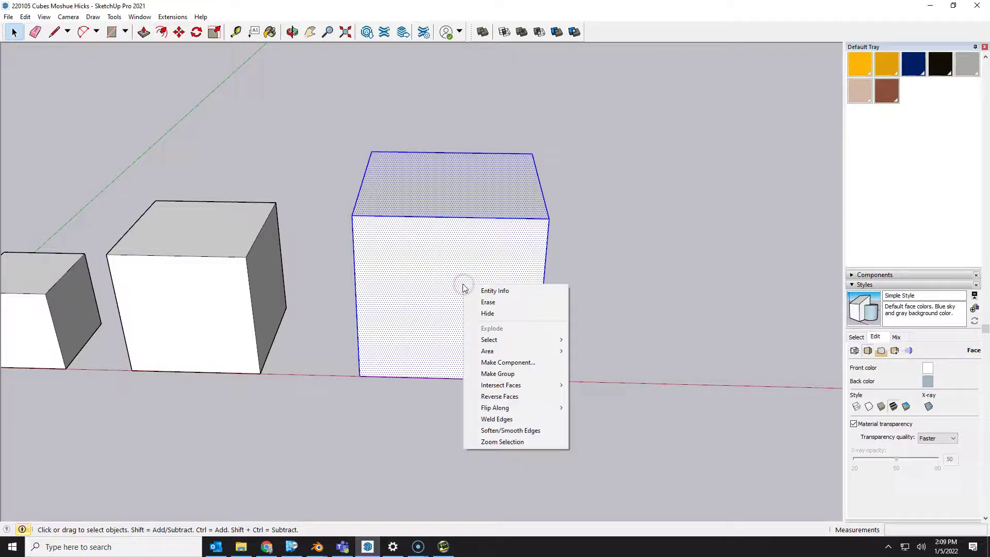
click(511, 375)
- Make the 15-foot cube its own group
middle_drag(323, 389, 436, 268)
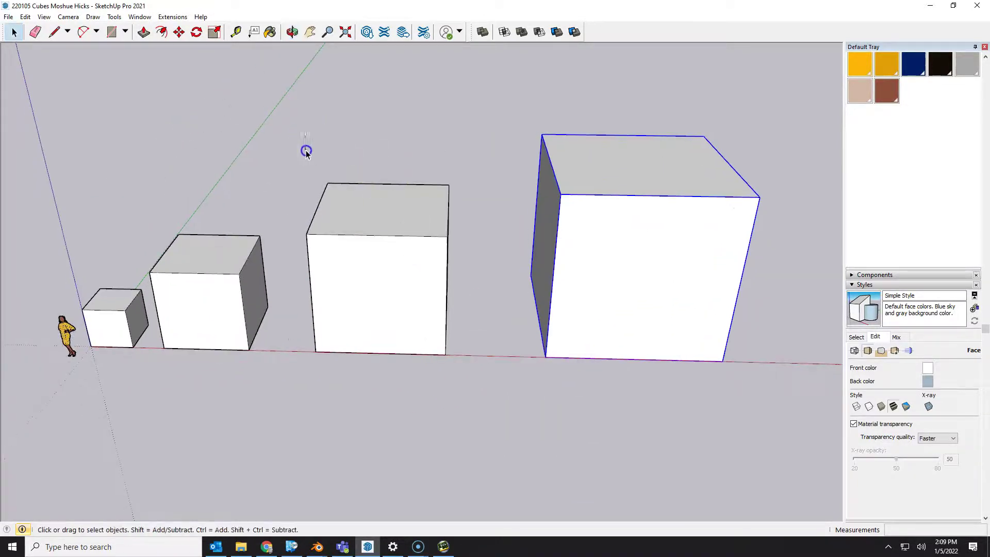
drag(441, 345, 426, 353)
right_click(396, 294)
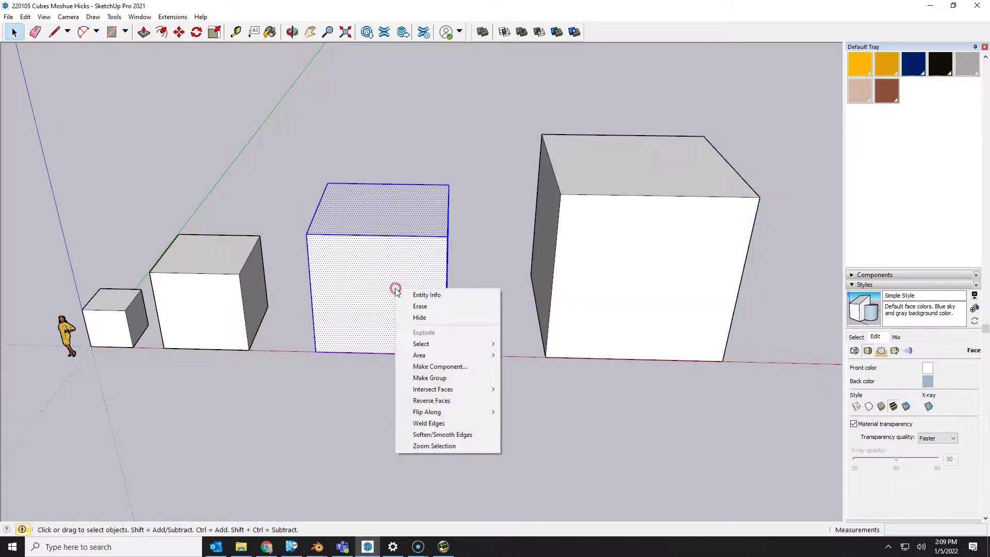
click(438, 380)
- Reselect the whole 10-foot cube and make it a group
shift+middle_drag(306, 403, 539, 398)
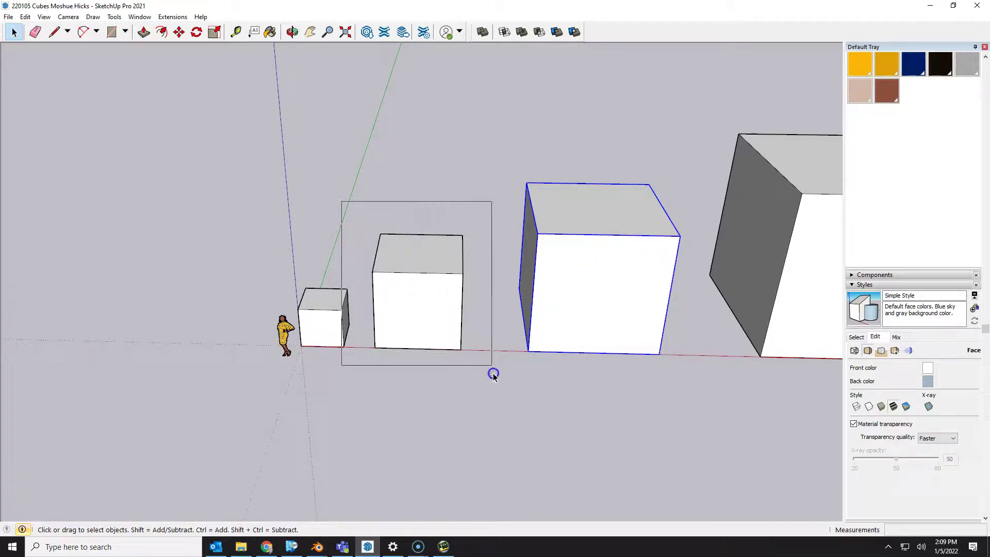
drag(493, 375, 495, 379)
scroll(335, 323, up, 6)
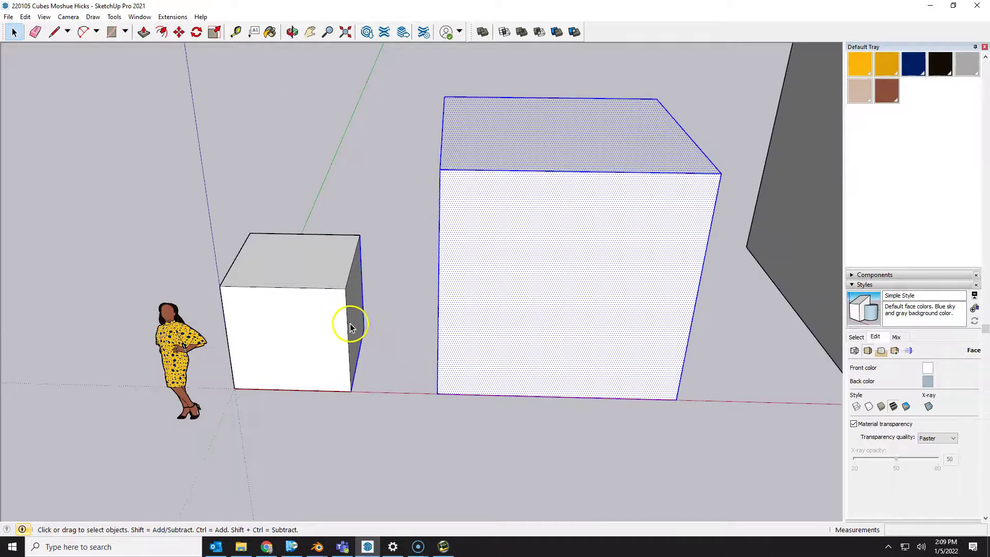
scroll(471, 294, down, 3)
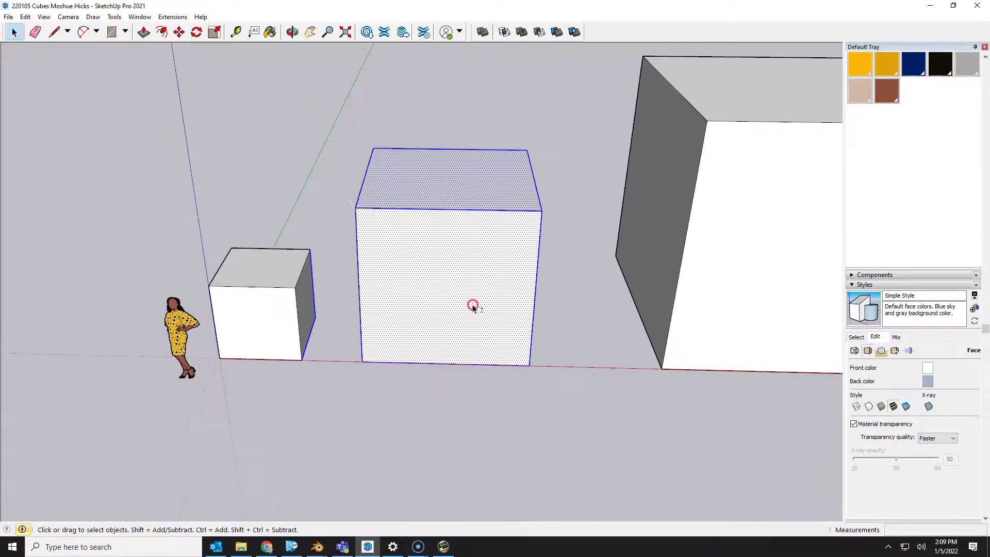
click(330, 108)
drag(338, 111, 568, 440)
right_click(468, 269)
click(509, 355)
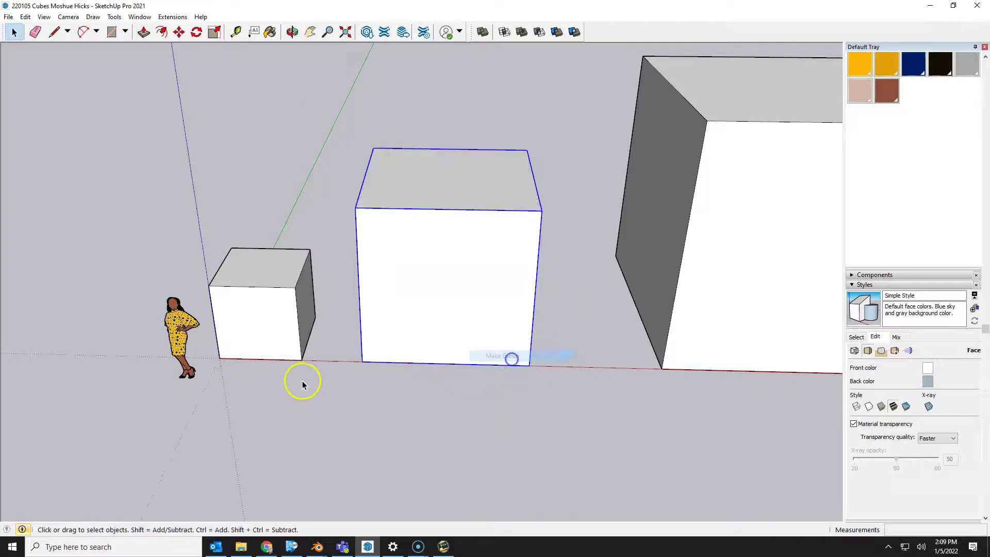
- Make the 5-foot cube a group
shift+middle_drag(302, 380, 419, 384)
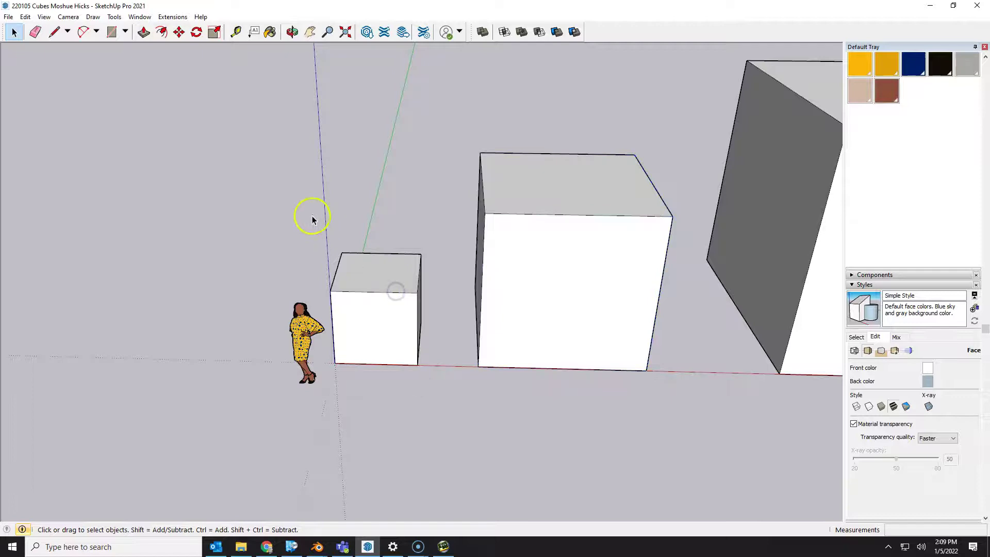
drag(405, 354, 440, 398)
right_click(382, 334)
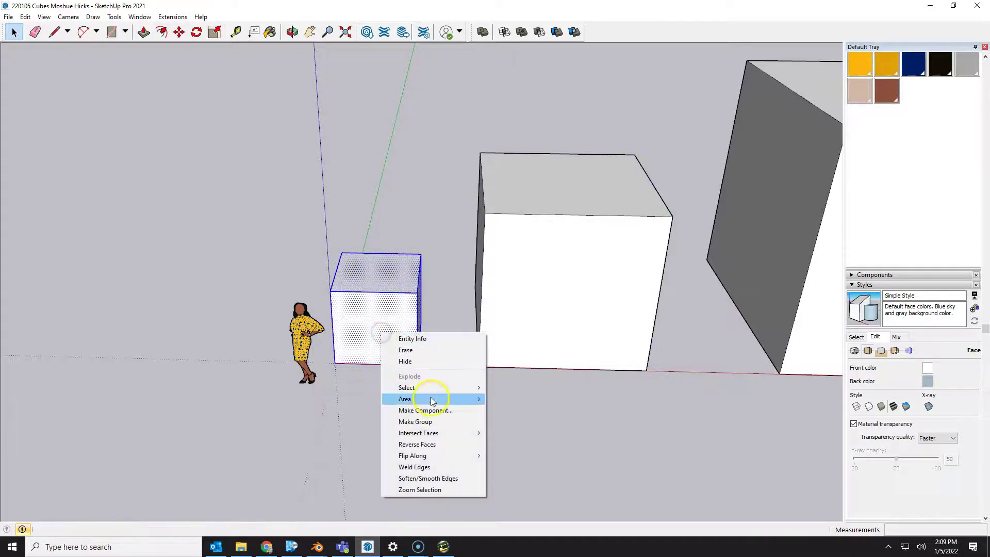
click(434, 422)
middle_drag(625, 419, 218, 372)
scroll(272, 349, down, 3)
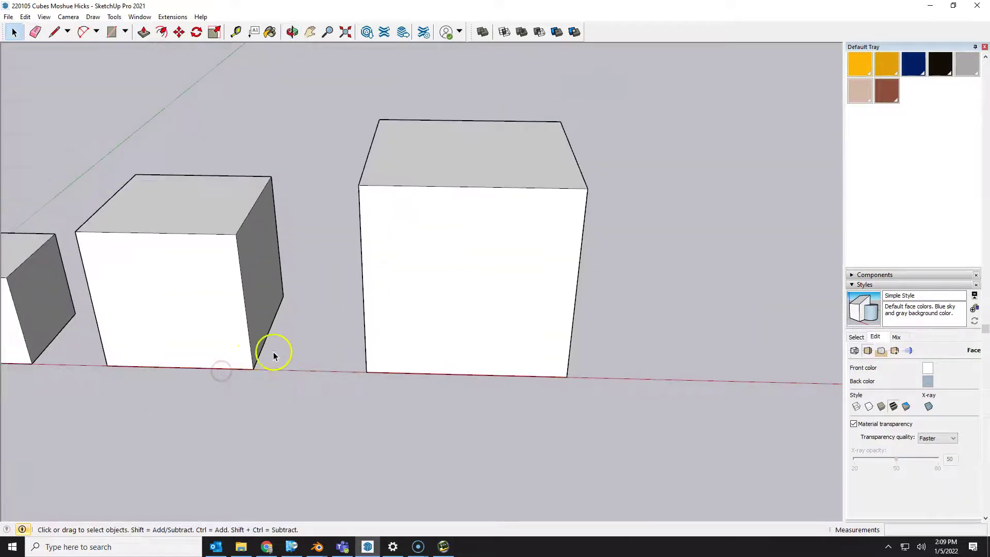
shift+middle_drag(272, 349, 315, 393)
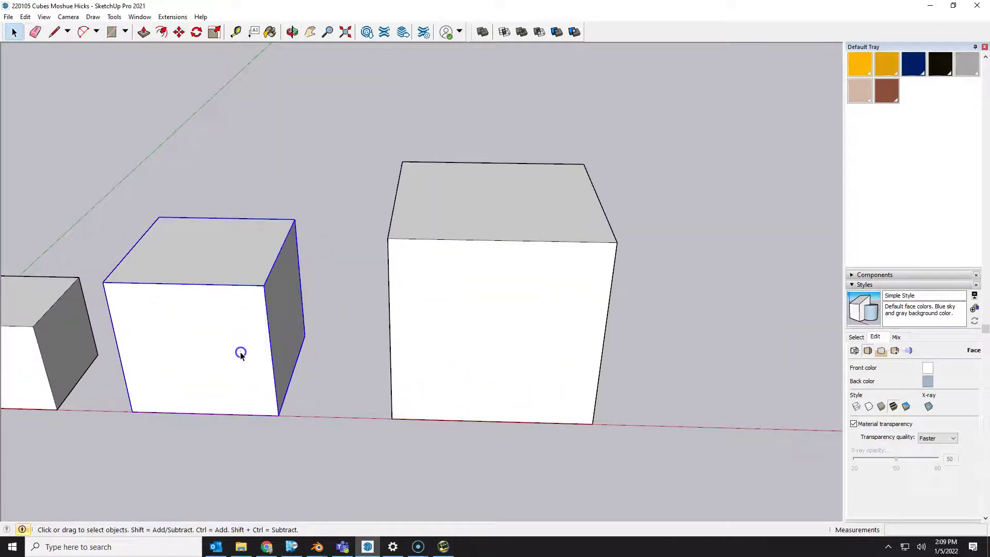
- Move the second-largest cube group up onto the largest cube
key(m)
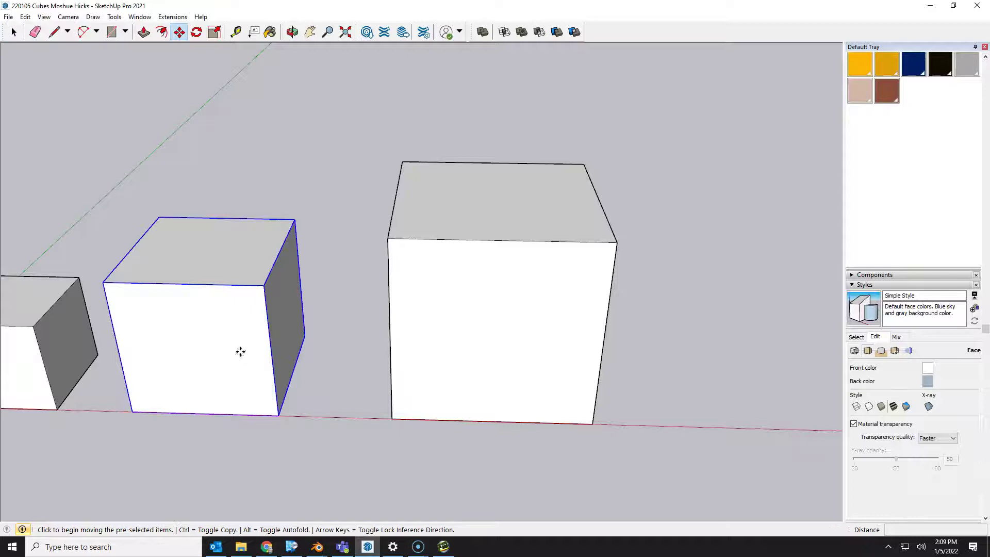
click(241, 352)
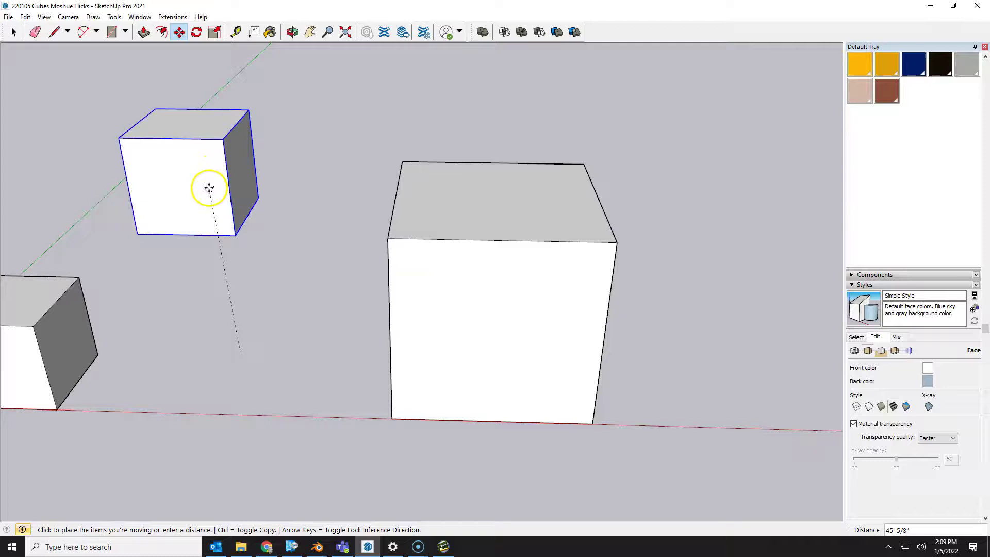
click(218, 167)
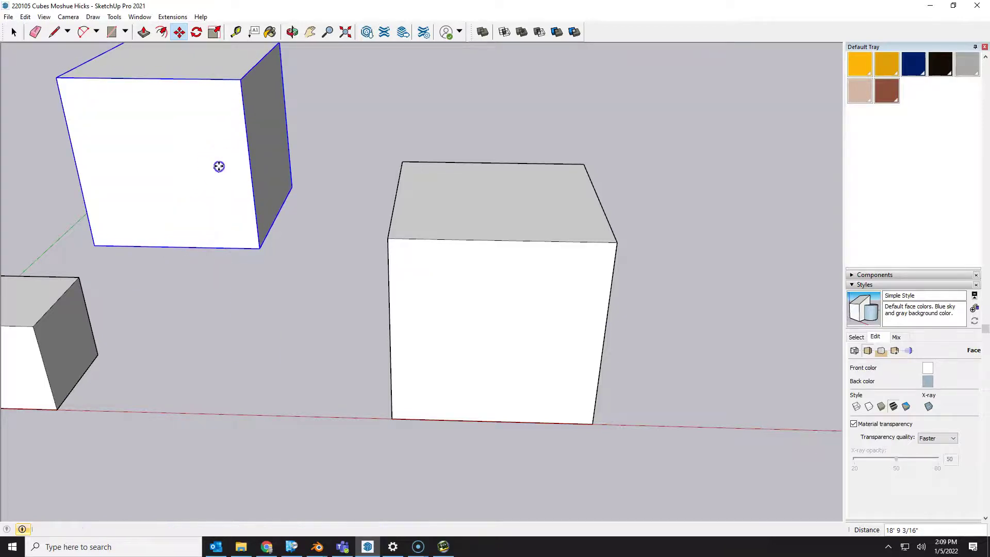
click(181, 190)
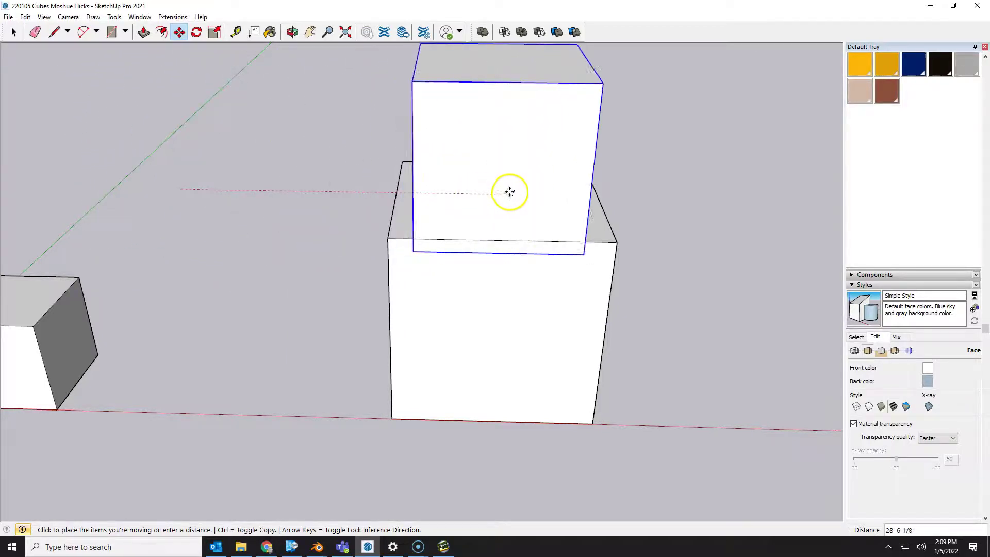
click(510, 189)
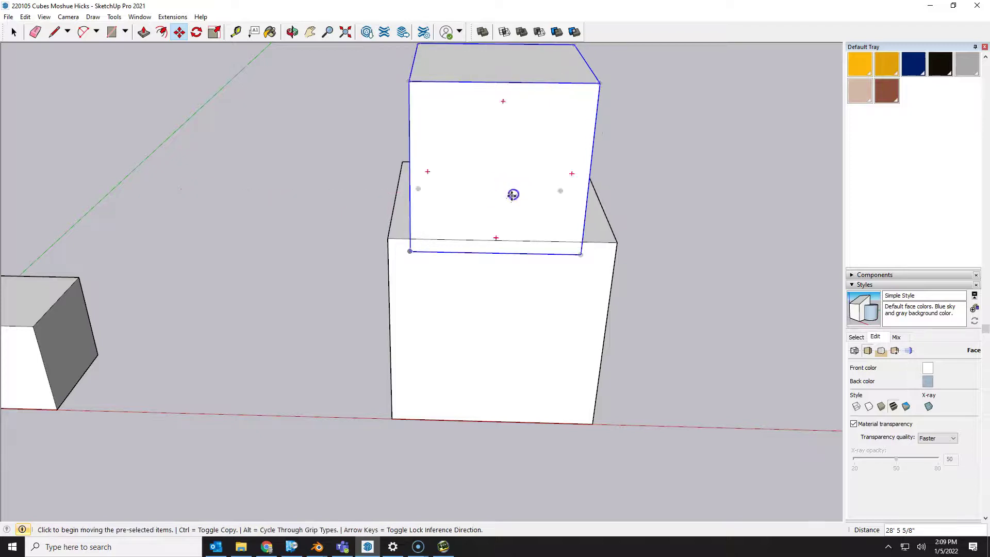
middle_drag(513, 195, 449, 187)
- Constrain the move to one axis and centre the cube on top of the largest cube
click(450, 186)
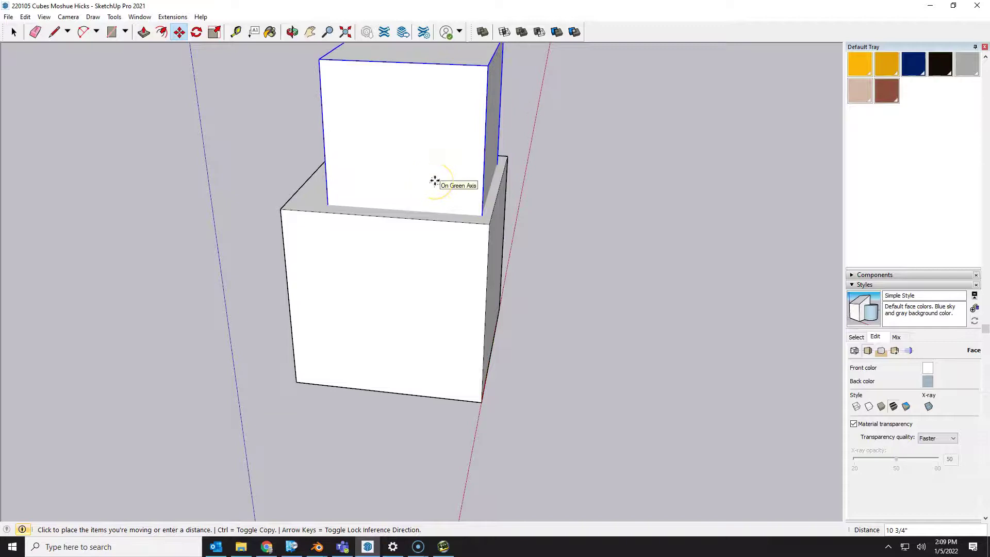
key(shift)
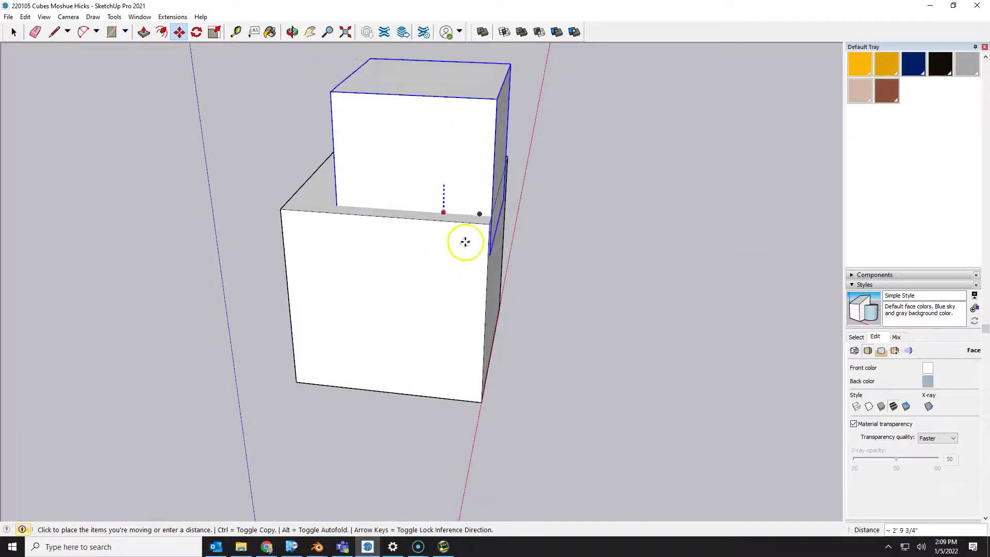
click(444, 168)
mouse_move(442, 168)
middle_down()
mouse_move(416, 184)
mouse_move(431, 153)
middle_up()
click(431, 153)
click(408, 154)
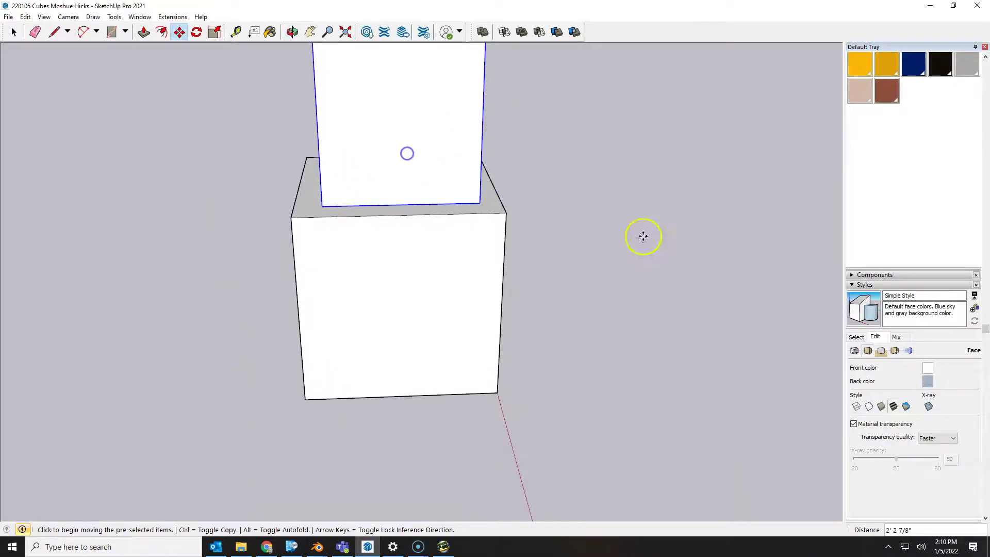
middle_drag(643, 234, 119, 204)
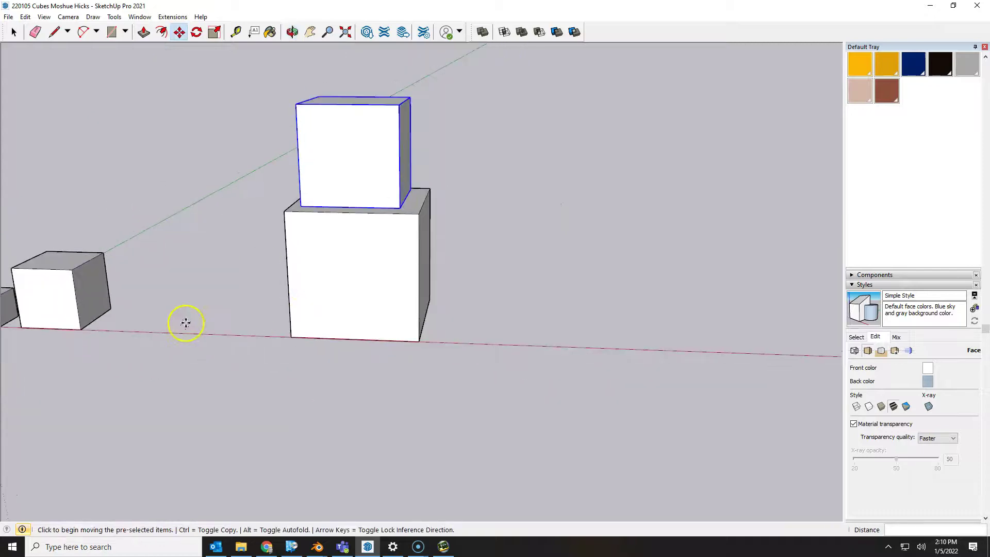
- Move the third cube up and onto the top of the two-cube stack
middle_drag(186, 336, 334, 284)
key(space)
key(m)
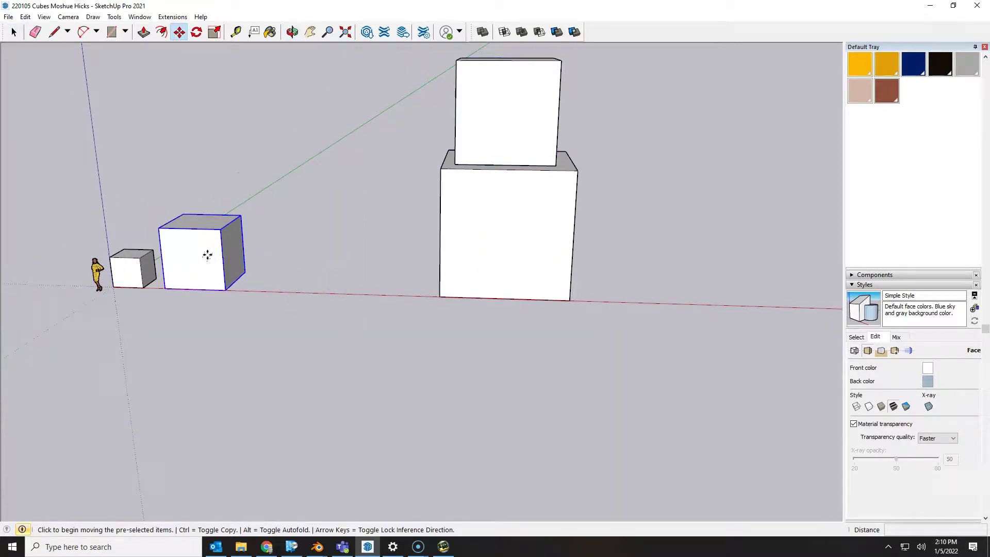
click(208, 254)
click(182, 34)
scroll(267, 270, down, 3)
middle_drag(267, 269, 332, 418)
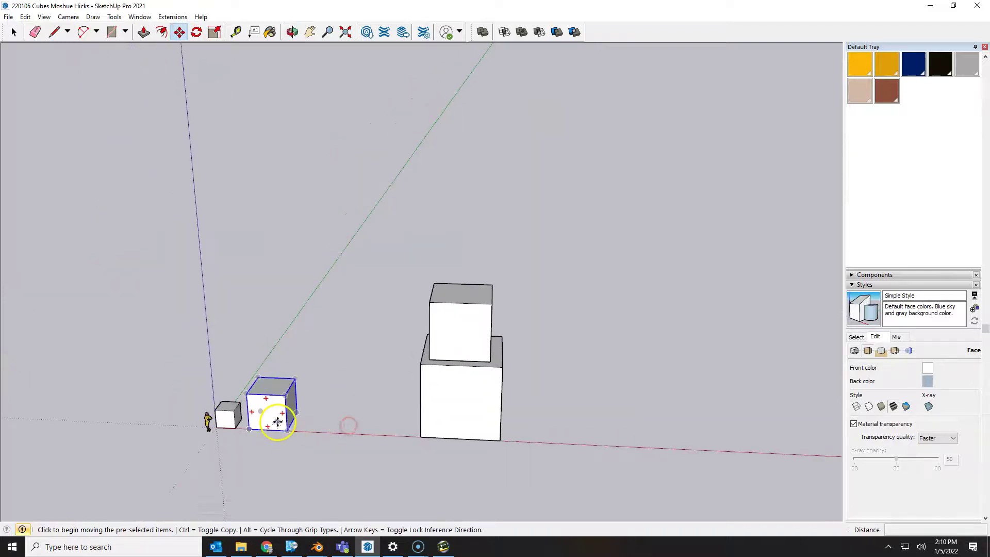
click(278, 422)
click(268, 268)
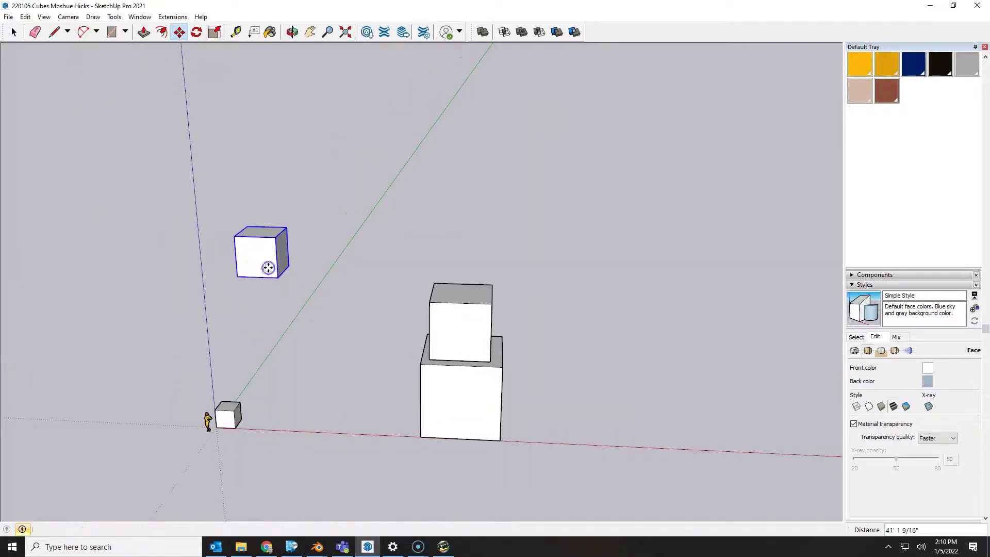
drag(265, 252, 469, 259)
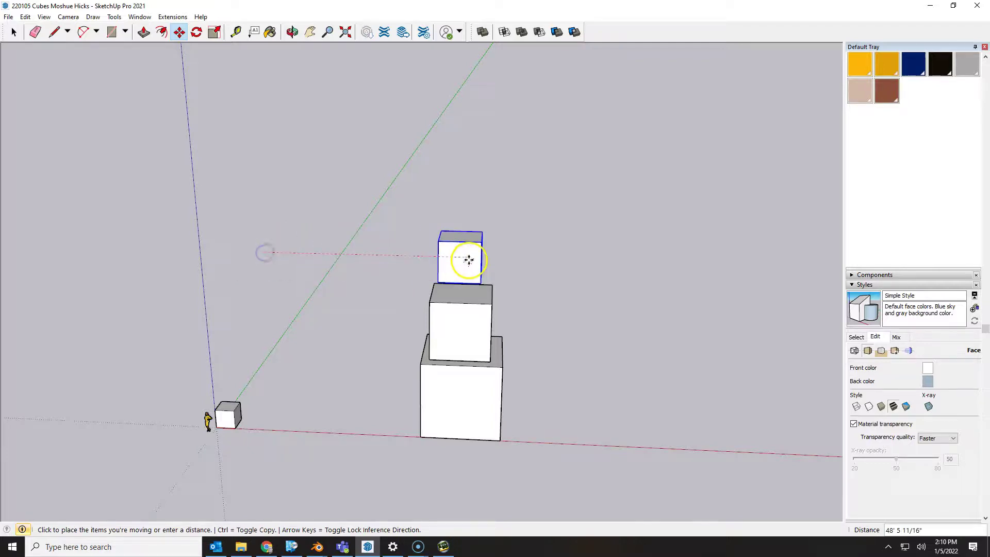
click(473, 260)
- Lower the third cube onto the stack and shift it left to centre it
middle_drag(468, 261, 650, 348)
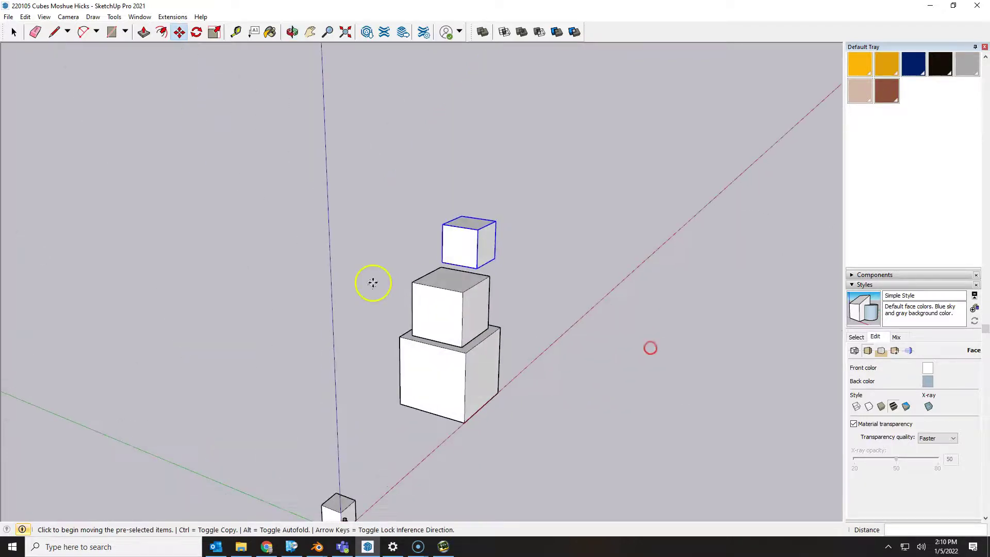
middle_drag(372, 281, 497, 289)
scroll(459, 261, up, 5)
click(444, 245)
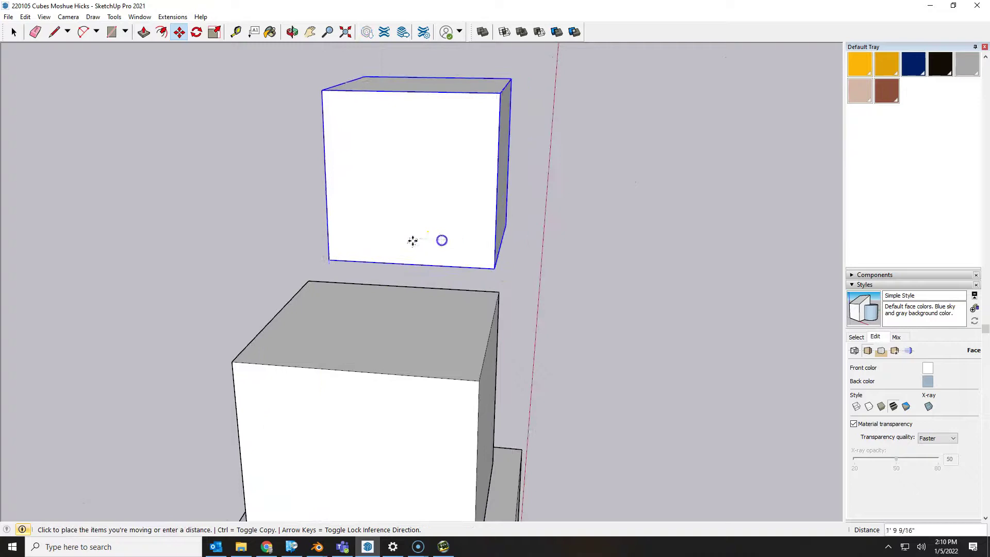
drag(402, 195, 407, 287)
middle_drag(614, 289, 277, 311)
key(m)
click(371, 278)
click(410, 289)
key(space)
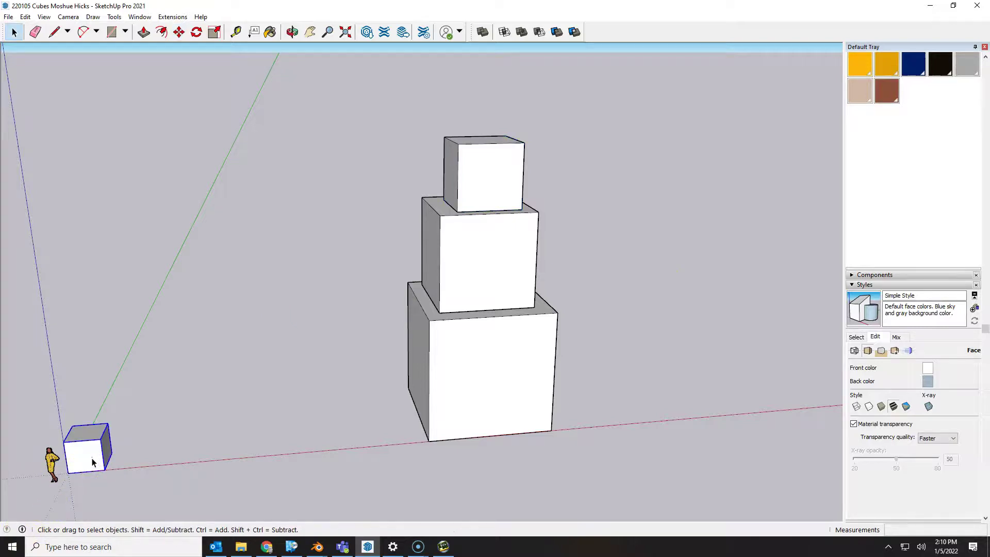
- Move the smallest cube up to the top of the three-tier stack
key(m)
drag(93, 459, 490, 129)
middle_drag(349, 172, 787, 157)
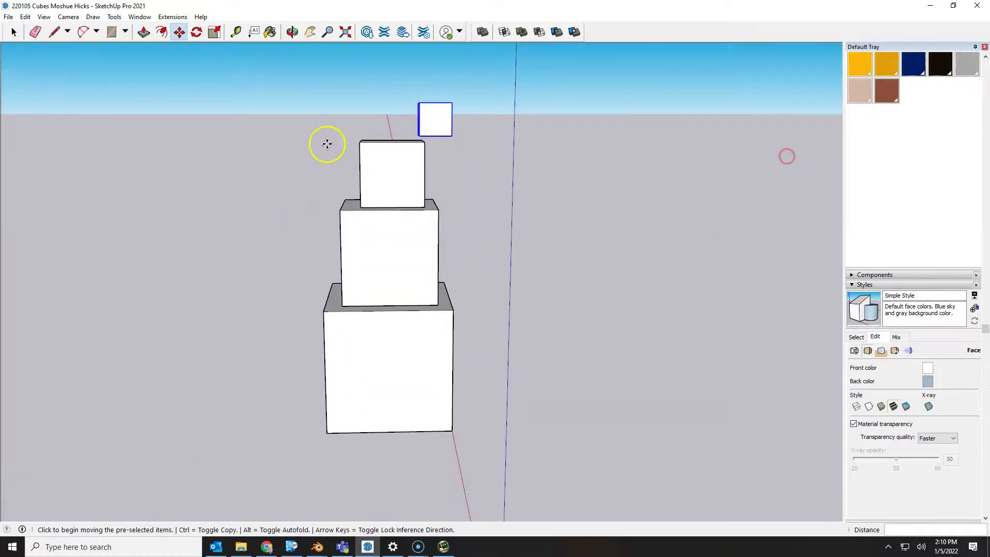
scroll(380, 97, up, 5)
click(534, 136)
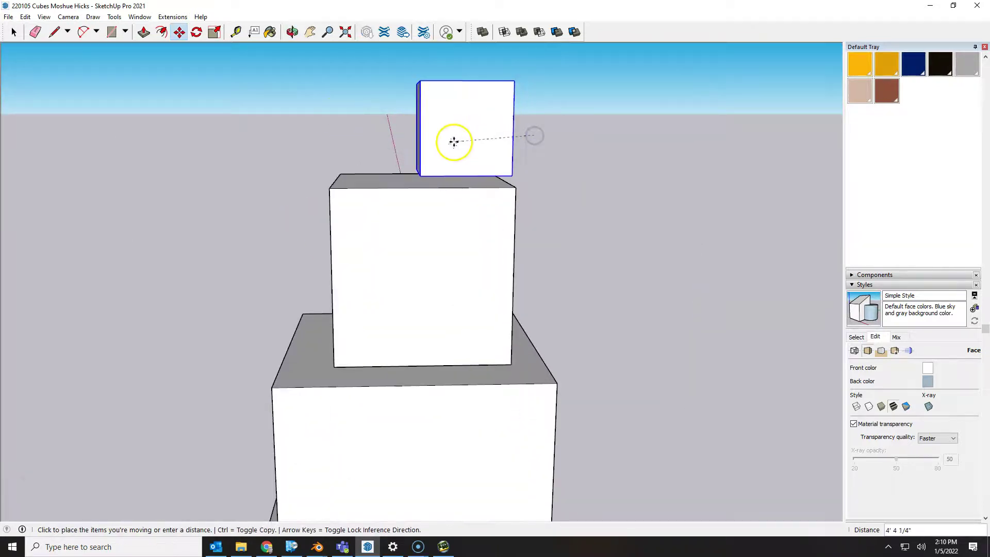
click(411, 138)
- Lock the smallest cube to the vertical axis and set it centred on the tower
middle_drag(594, 140, 224, 162)
drag(385, 144, 414, 136)
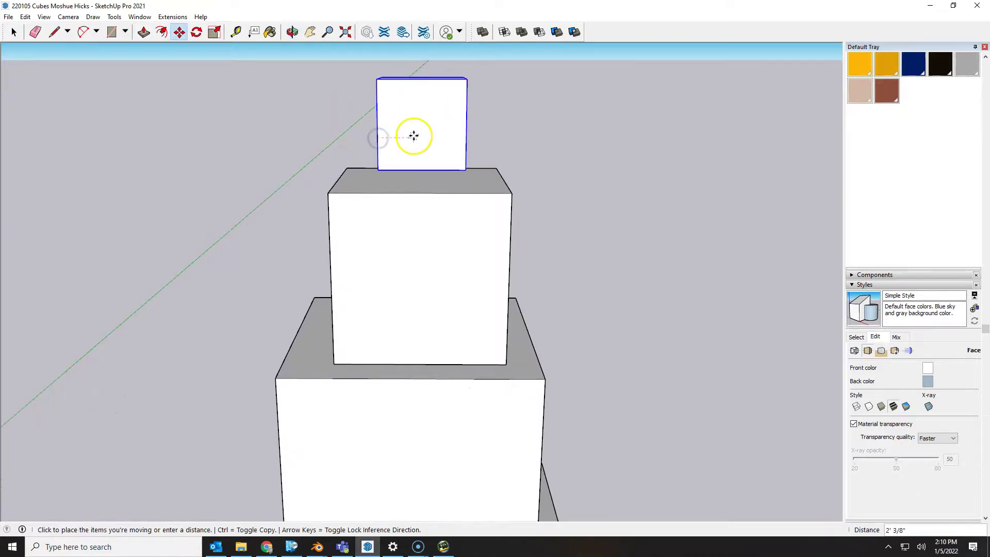
click(418, 129)
click(423, 127)
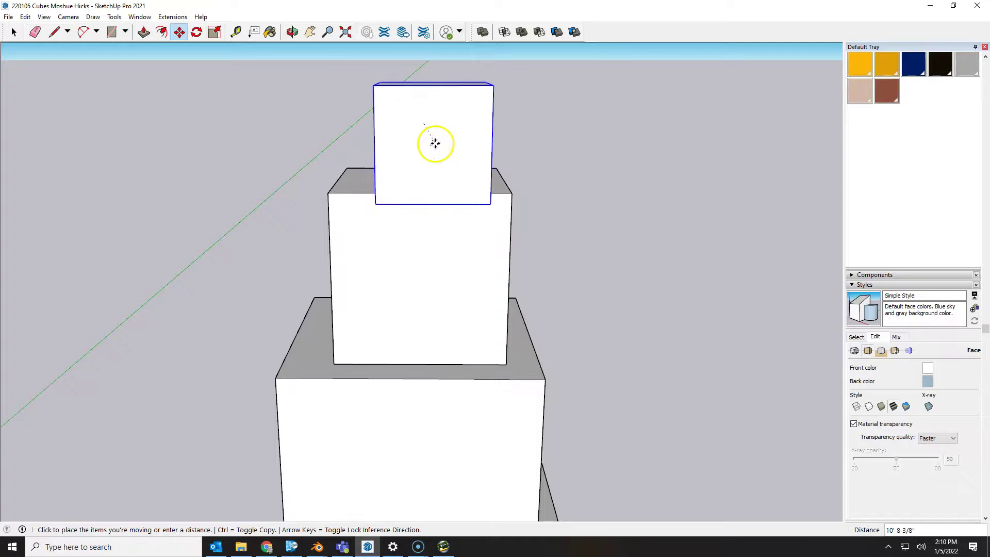
key(Up)
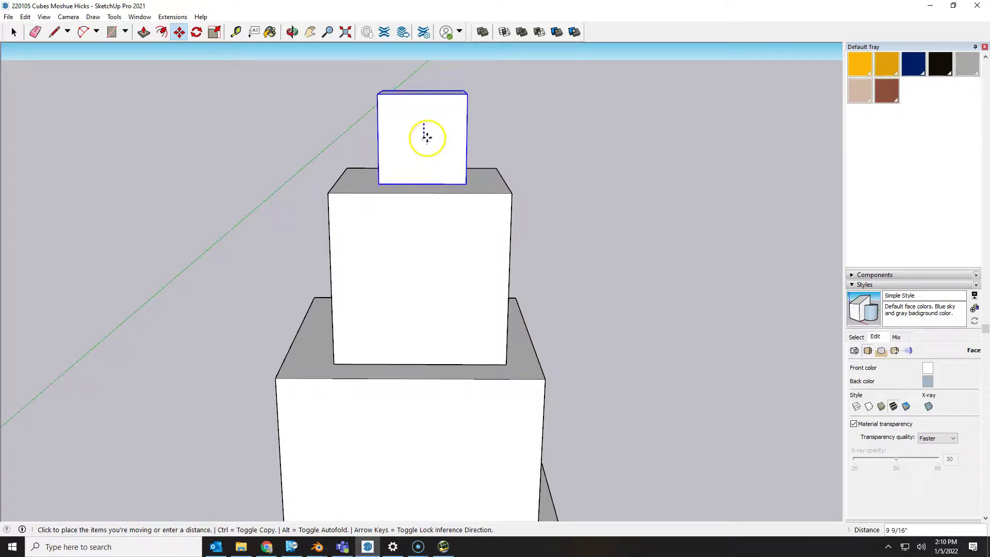
click(424, 138)
middle_drag(424, 138, 525, 212)
scroll(500, 318, down, 3)
middle_drag(501, 319, 177, 352)
key(space)
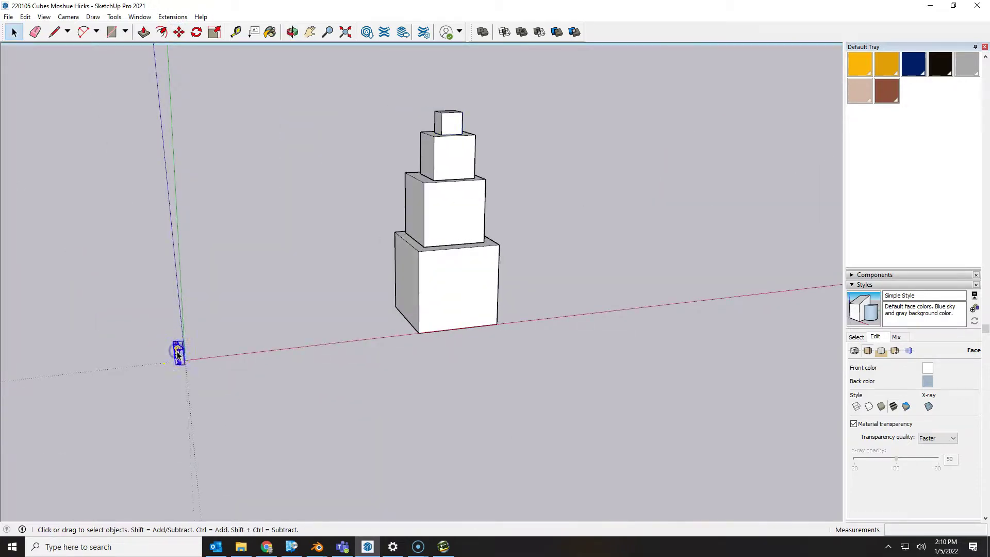
- Move the scale figure from the origin up onto the cube tower
key(m)
drag(177, 353, 238, 291)
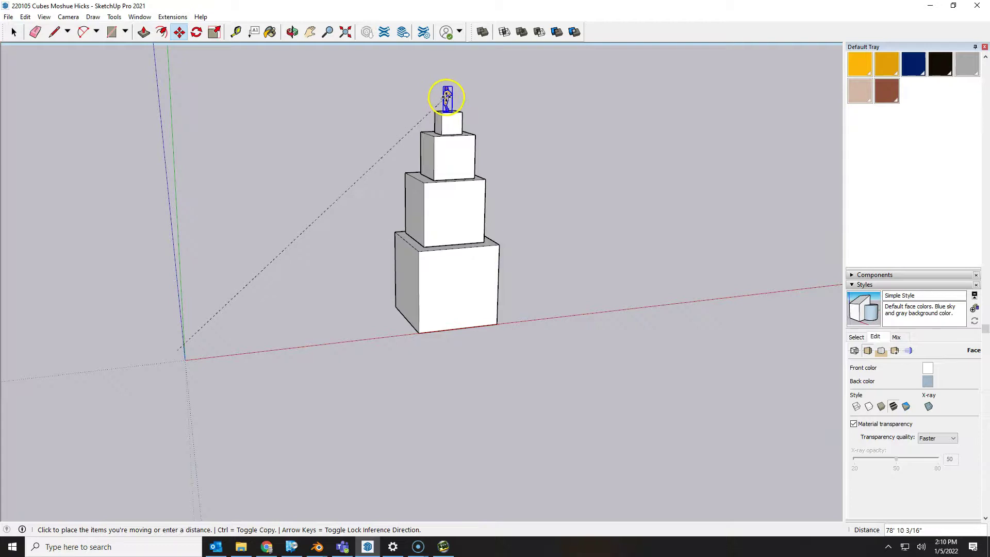
click(449, 97)
middle_drag(464, 115, 495, 150)
scroll(471, 130, up, 3)
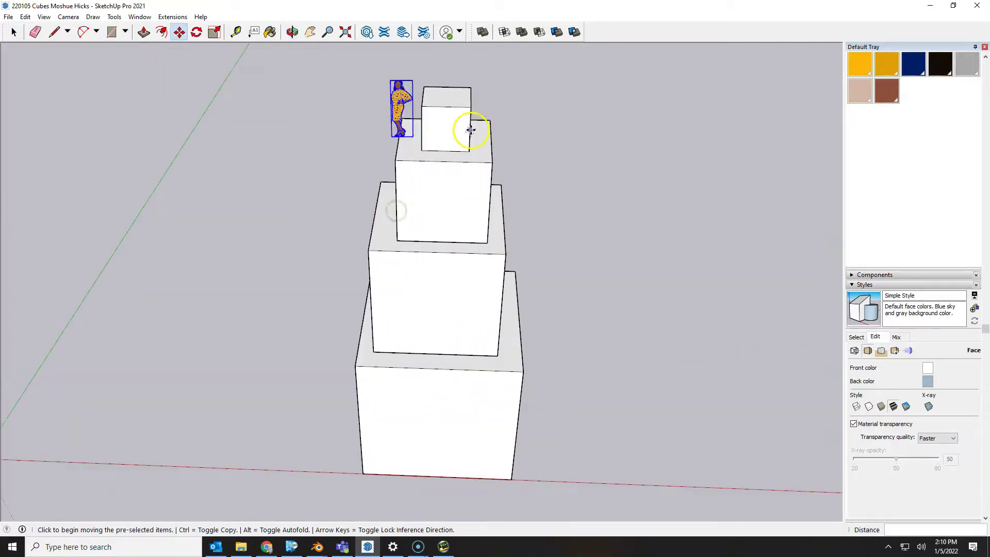
- Reposition the scale figure onto the smallest top cube, checking its placement from several angles
click(409, 113)
click(404, 113)
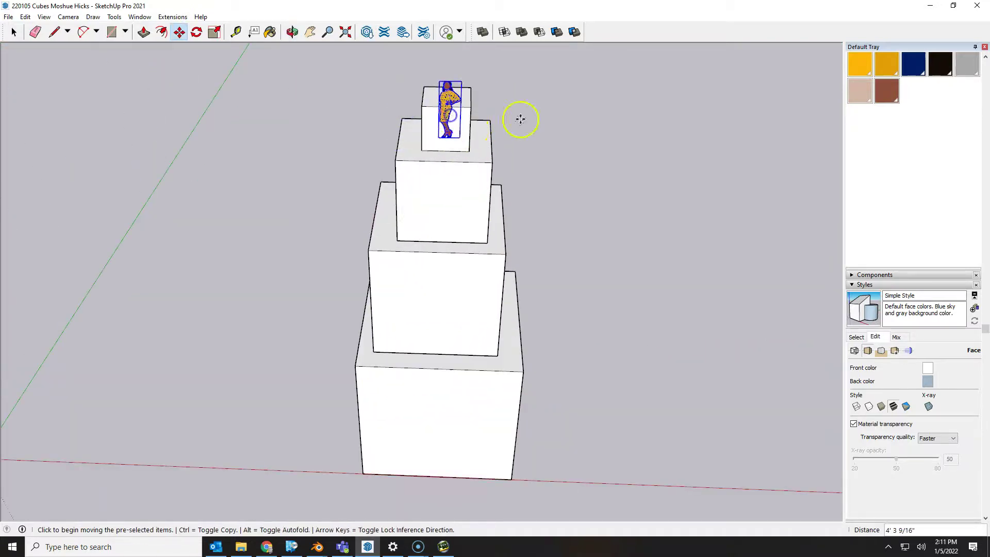
middle_drag(521, 117, 122, 55)
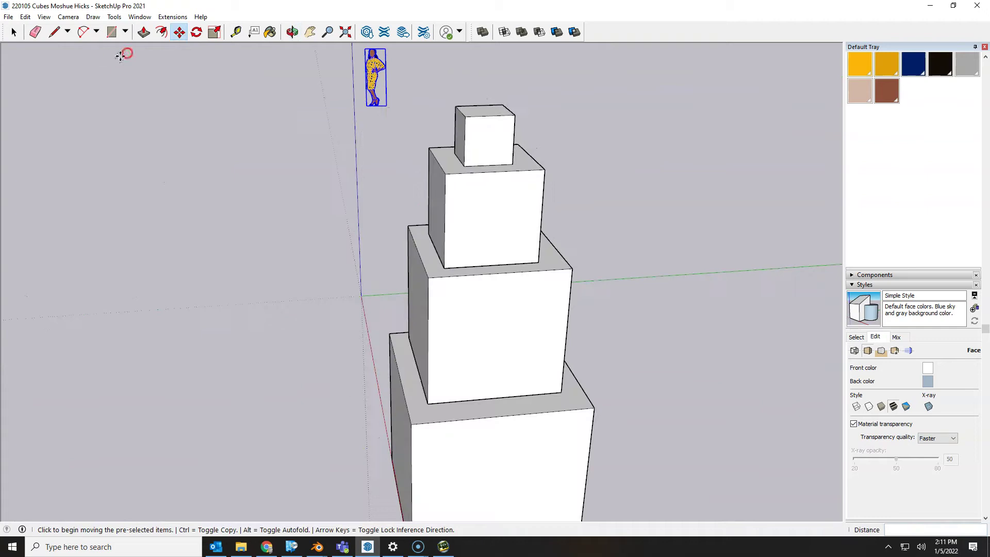
click(378, 78)
click(489, 81)
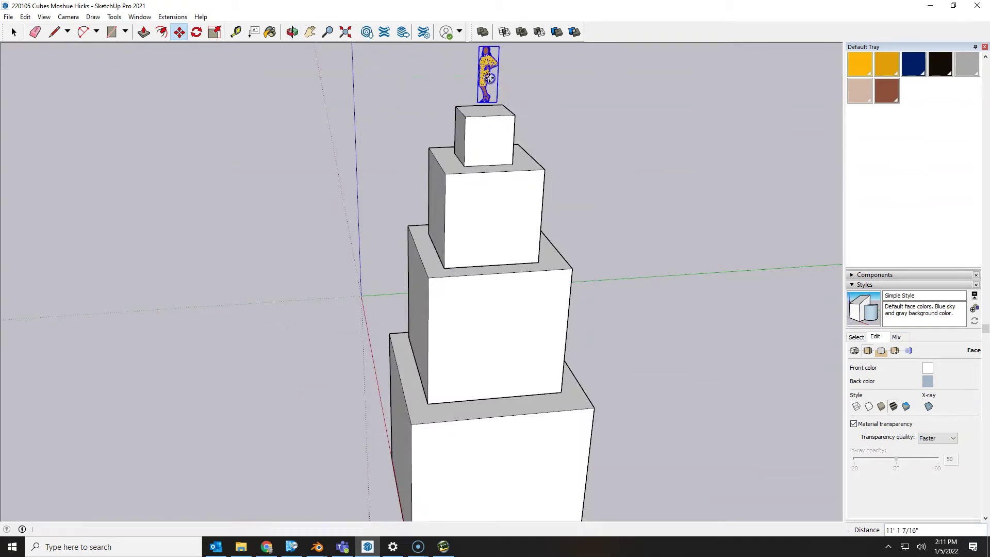
middle_drag(489, 83, 607, 78)
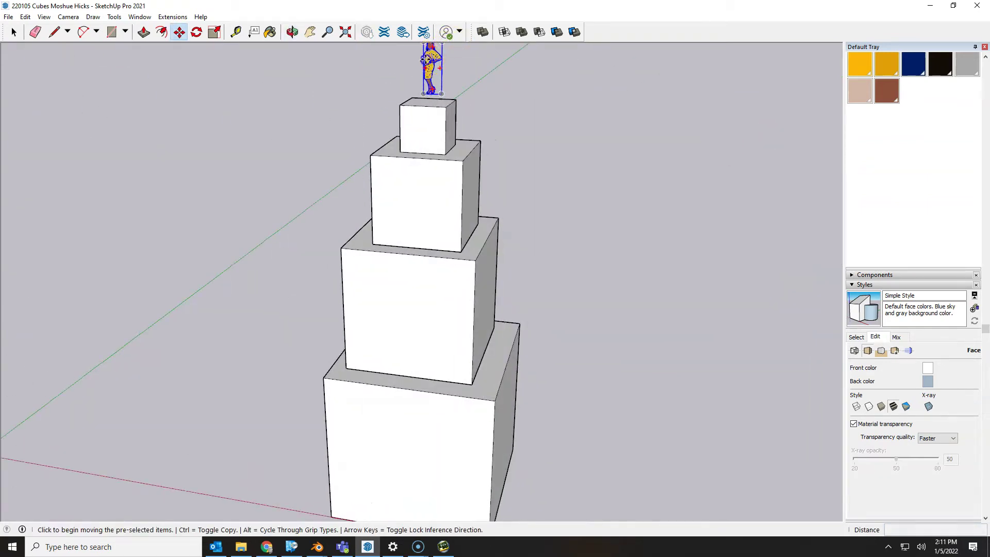
click(425, 60)
- Seat the figure on the top cube and orbit to a low frontal view of the tower
click(426, 68)
middle_drag(429, 73, 438, 256)
scroll(409, 248, up, 3)
- Measure the 15-foot cube's top edge with the Tape Measure, then return to selecting
key(t)
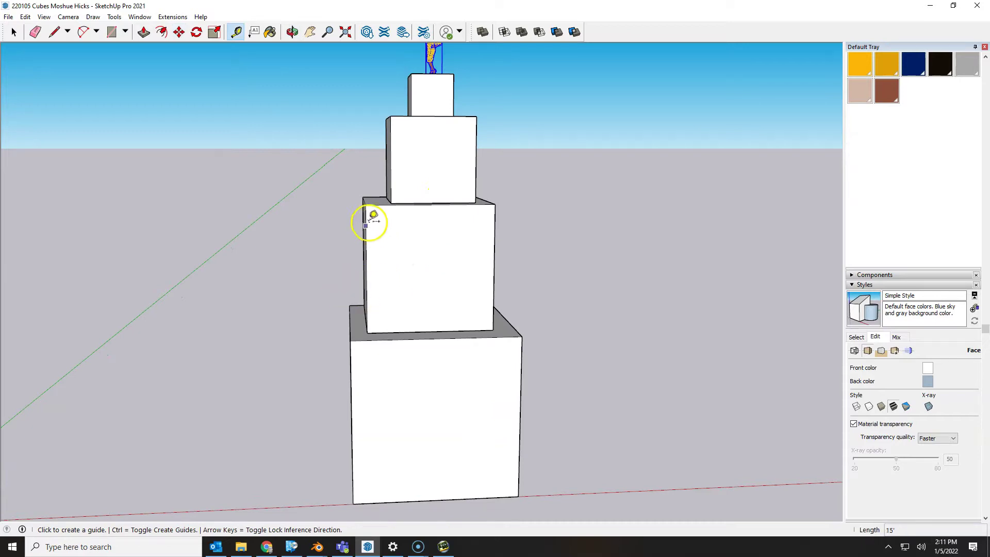
click(366, 205)
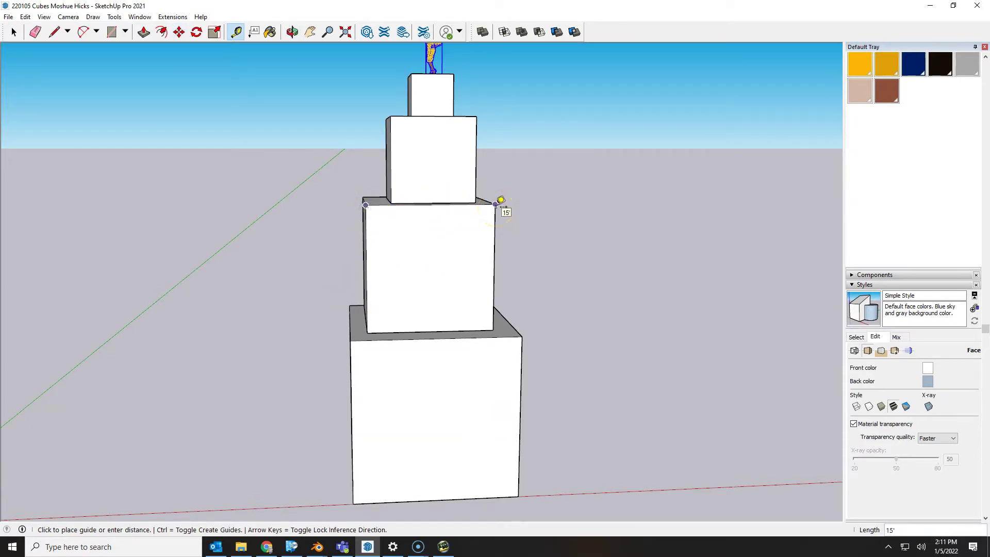
key(space)
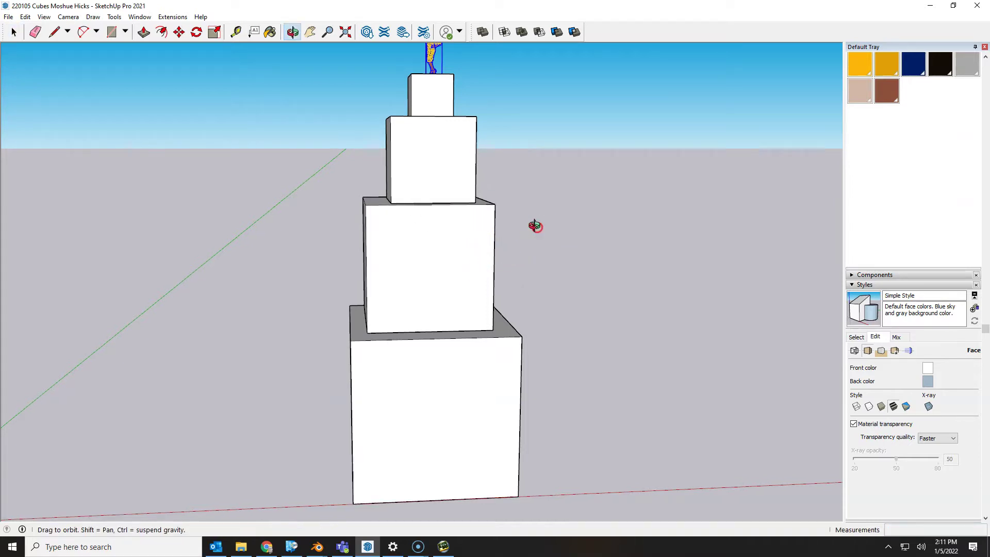